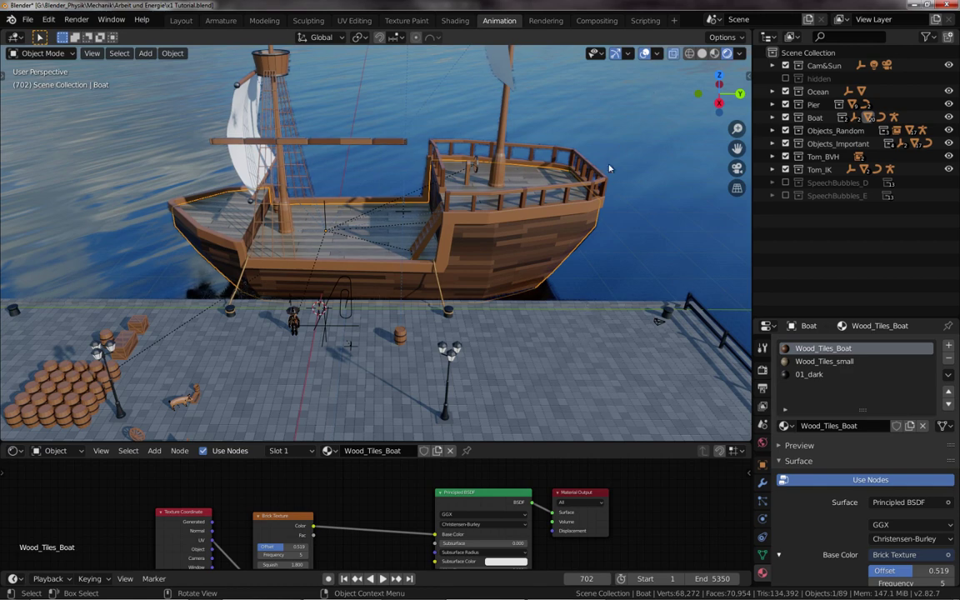
Turn off the viewport overlays and exclude the Tom_IK, Tom_BVH, Objects_Important, Objects_Random and Pier collections from the view layer.
{"action": "left_click", "coordinate": [644, 53]}
{"action": "middle_click_drag", "start_coordinate": [358, 325], "coordinate": [635, 257]}
{"action": "left_click", "coordinate": [785, 169]}
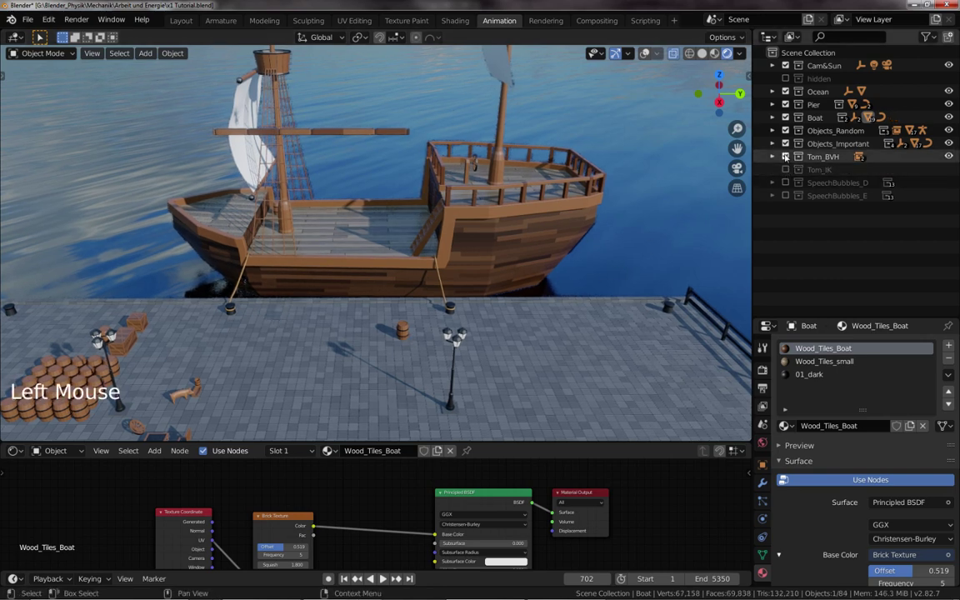
{"action": "left_click", "coordinate": [785, 156]}
{"action": "left_click", "coordinate": [785, 144]}
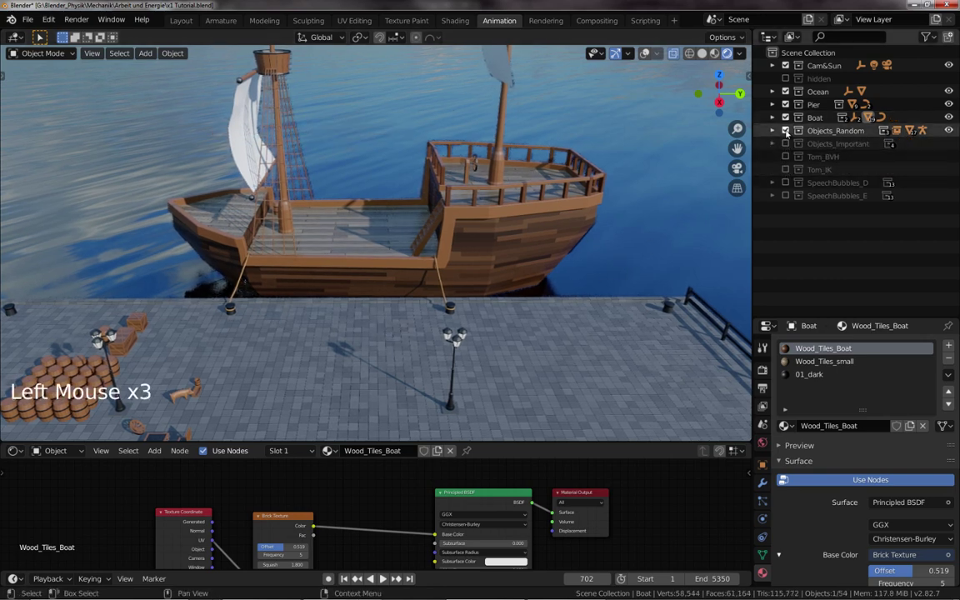
{"action": "left_click", "coordinate": [785, 130]}
{"action": "left_click", "coordinate": [785, 104]}
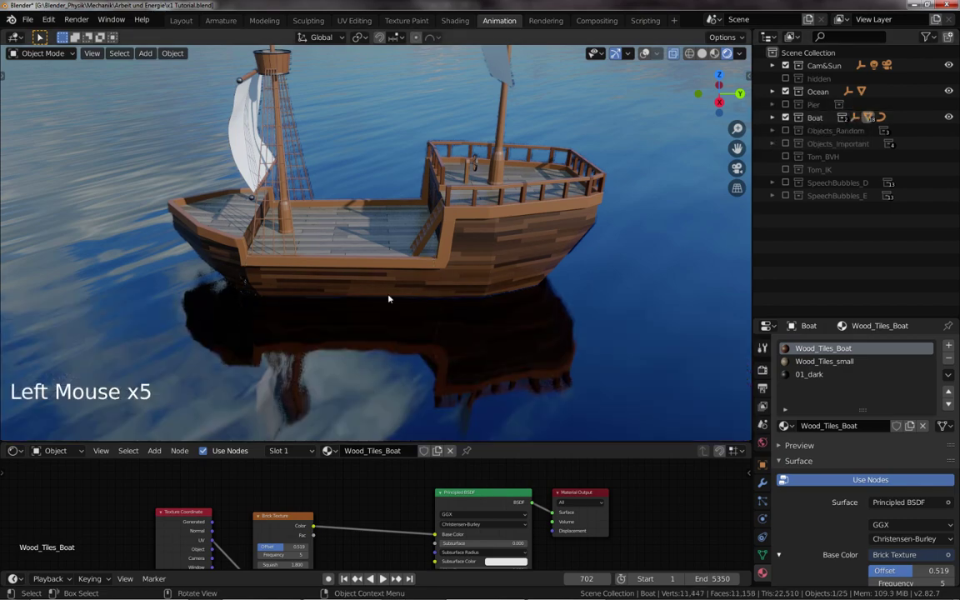
{"action": "scroll", "coordinate": [378, 319], "scroll_direction": "up", "scroll_amount": 1}
{"action": "left_click", "coordinate": [529, 268]}
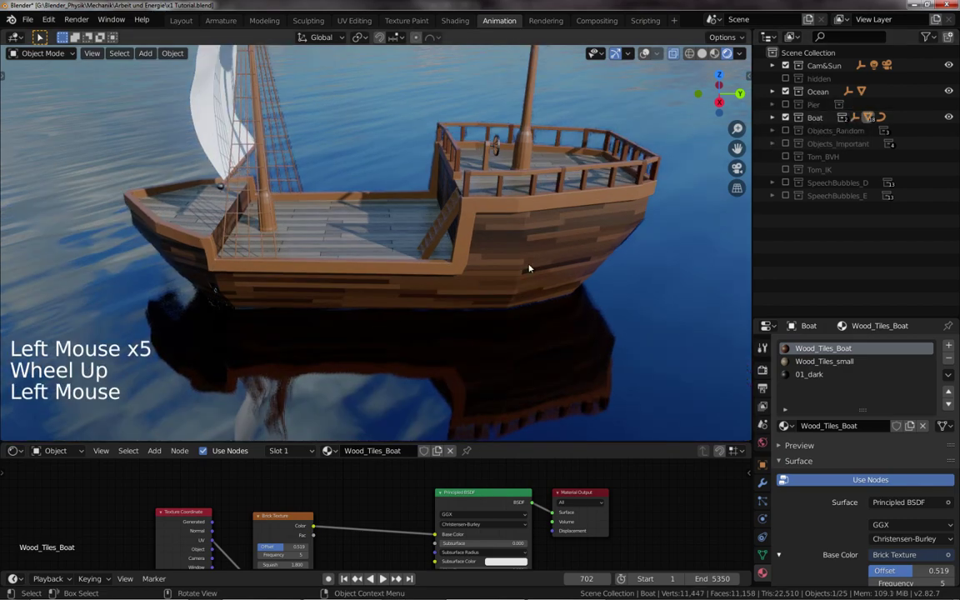
Turn the overlays back on and isolate the Boat hull in edit mode, displayed as a wireframe.
{"action": "left_click", "coordinate": [644, 52]}
{"action": "middle_click_drag", "start_coordinate": [493, 266], "coordinate": [504, 258]}
{"action": "key", "text": "Tab"}
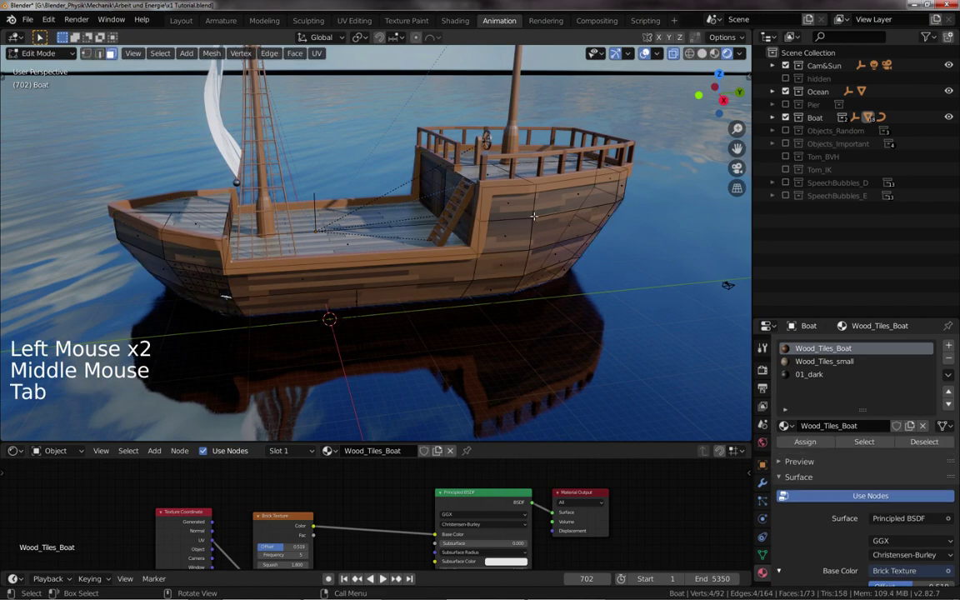
{"action": "left_click", "coordinate": [688, 52]}
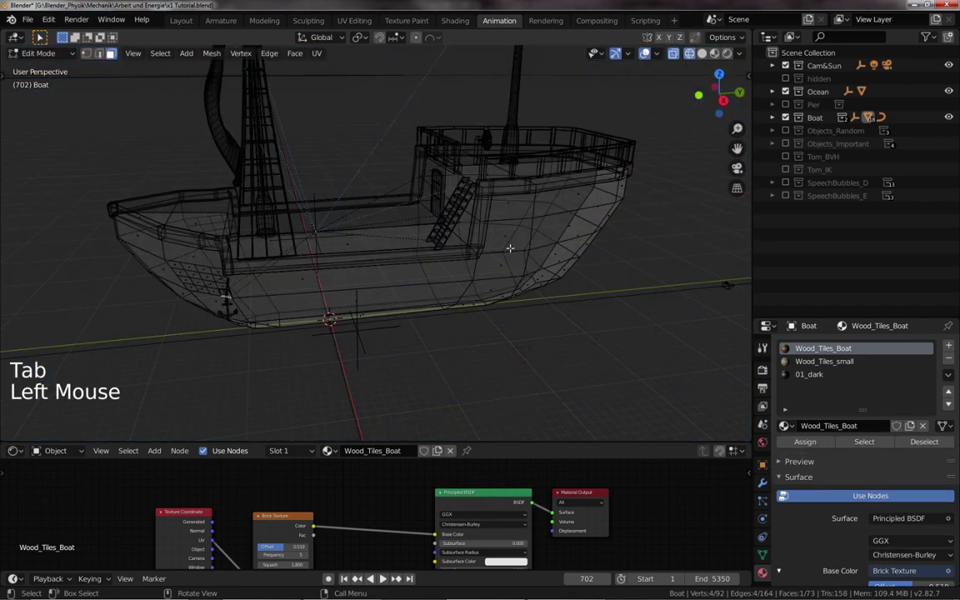
{"action": "middle_click_drag", "start_coordinate": [510, 247], "coordinate": [434, 270]}
{"action": "key", "text": "KP_Divide"}
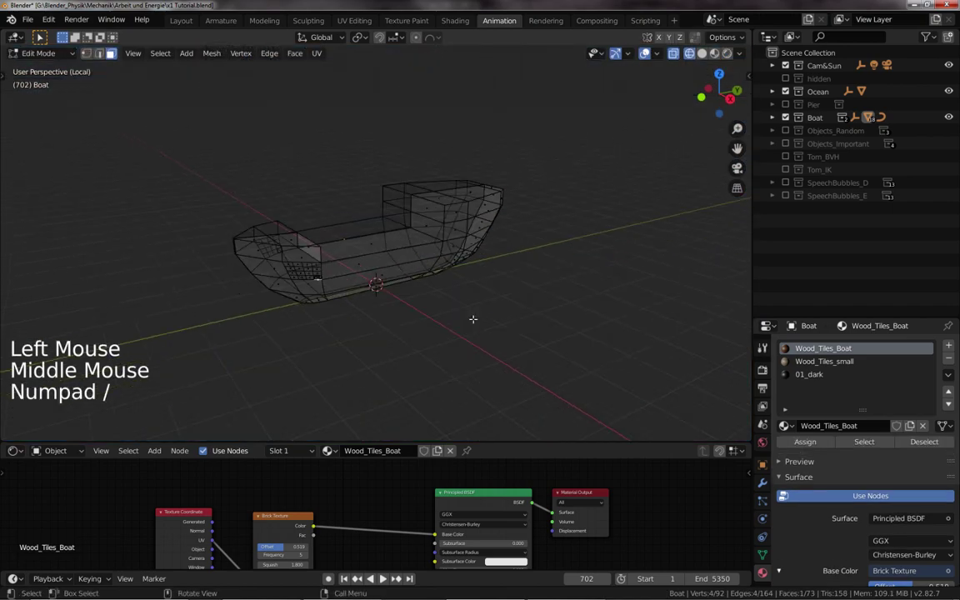
{"action": "scroll", "coordinate": [407, 285], "scroll_direction": "up", "scroll_amount": 2}
{"action": "middle_click_drag", "start_coordinate": [420, 278], "coordinate": [540, 121]}
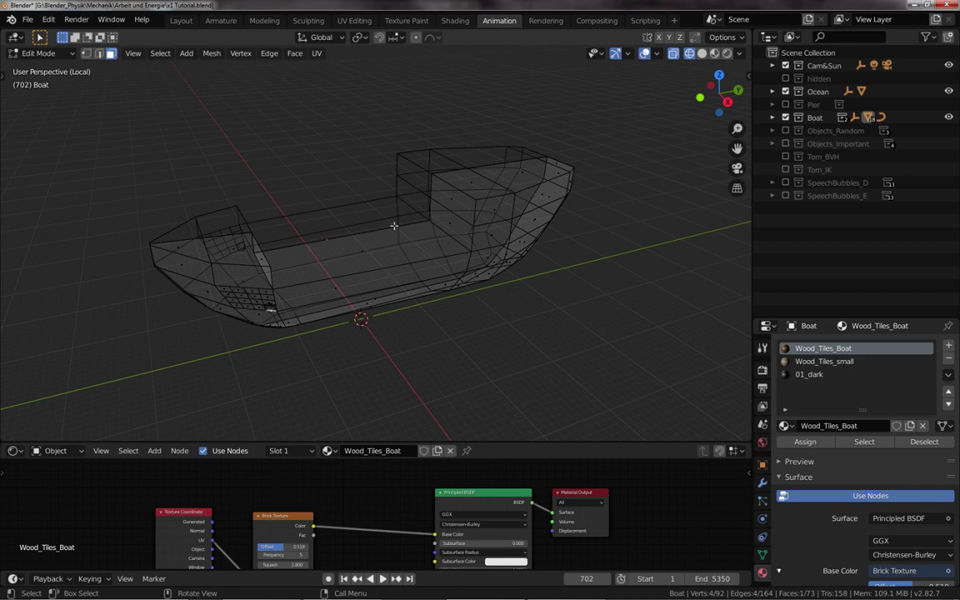
Examine the hull's Mirror modifier settings and preview a loop cut around the stern without adding it.
{"action": "left_click", "coordinate": [761, 483]}
{"action": "left_click", "coordinate": [784, 365]}
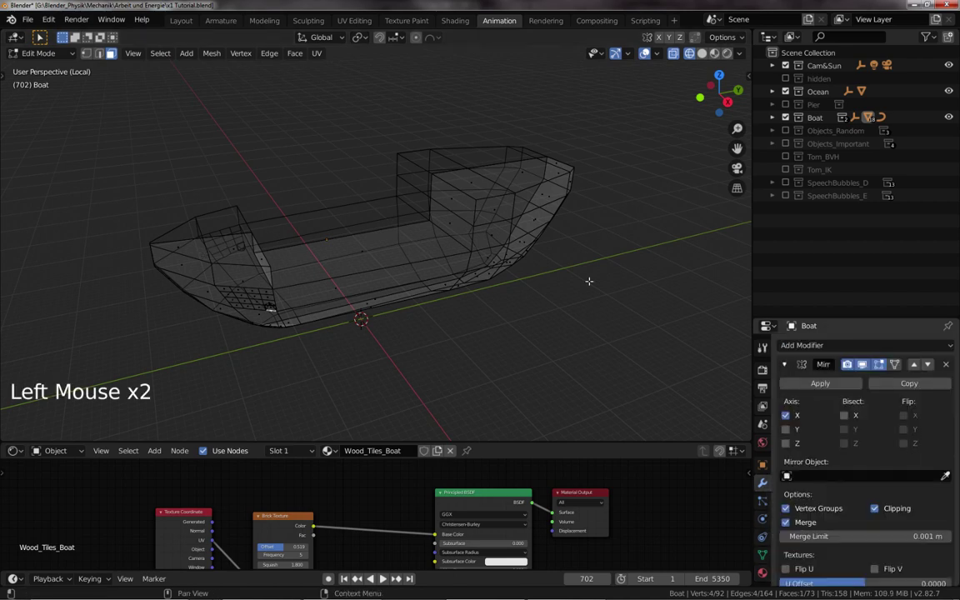
{"action": "middle_click_drag", "start_coordinate": [315, 282], "coordinate": [442, 217]}
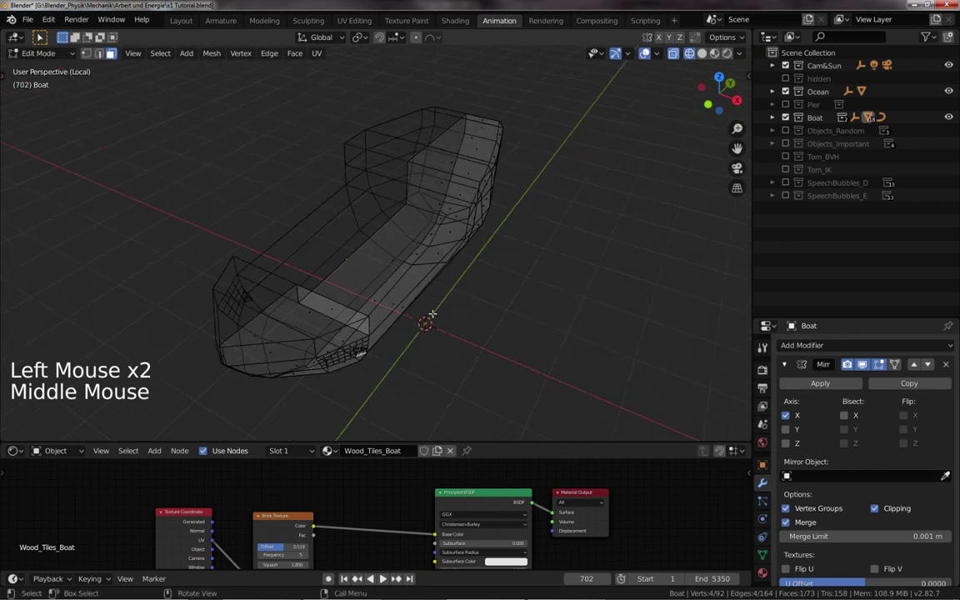
{"action": "middle_click_drag", "start_coordinate": [431, 314], "coordinate": [371, 285]}
{"action": "key", "text": "ctrl+r"}
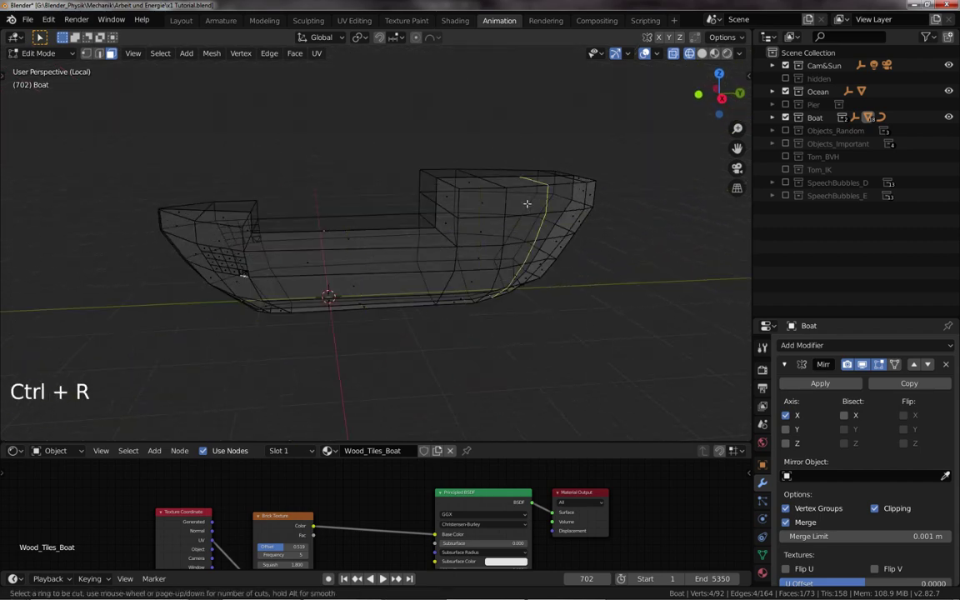
{"action": "right_click", "coordinate": [505, 239]}
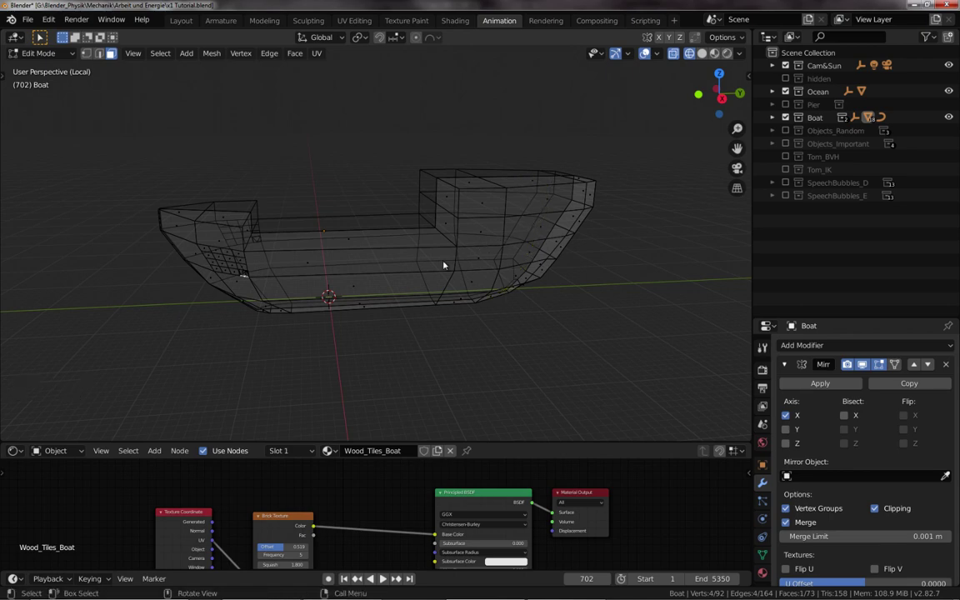
Return to object mode, leave the isolated view and show the boat with rendered shading.
{"action": "key", "text": "Tab"}
{"action": "middle_click_drag", "start_coordinate": [428, 272], "coordinate": [409, 292]}
{"action": "key", "text": "KP_Divide"}
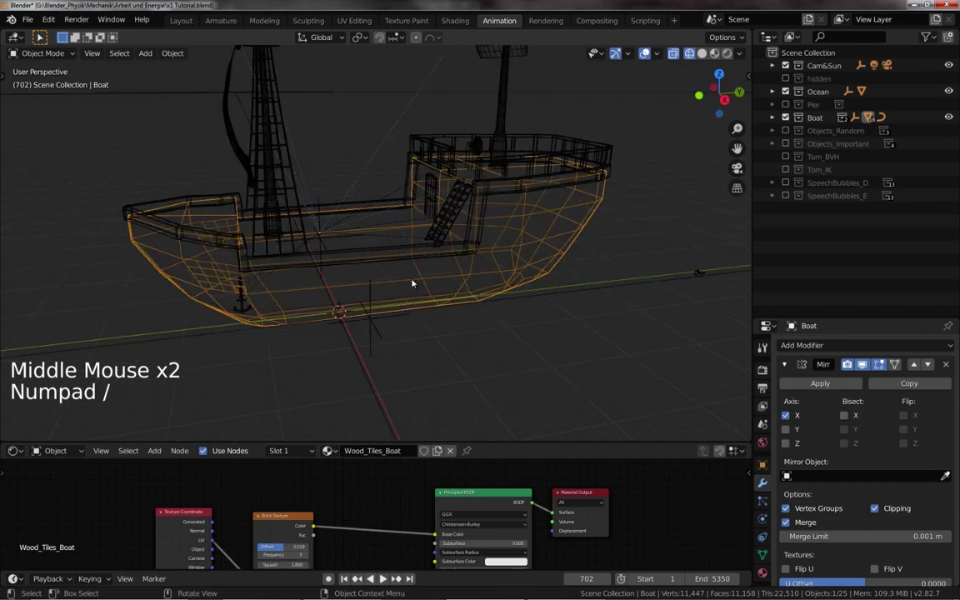
{"action": "left_click", "coordinate": [727, 53]}
{"action": "middle_click_drag", "start_coordinate": [573, 275], "coordinate": [539, 286]}
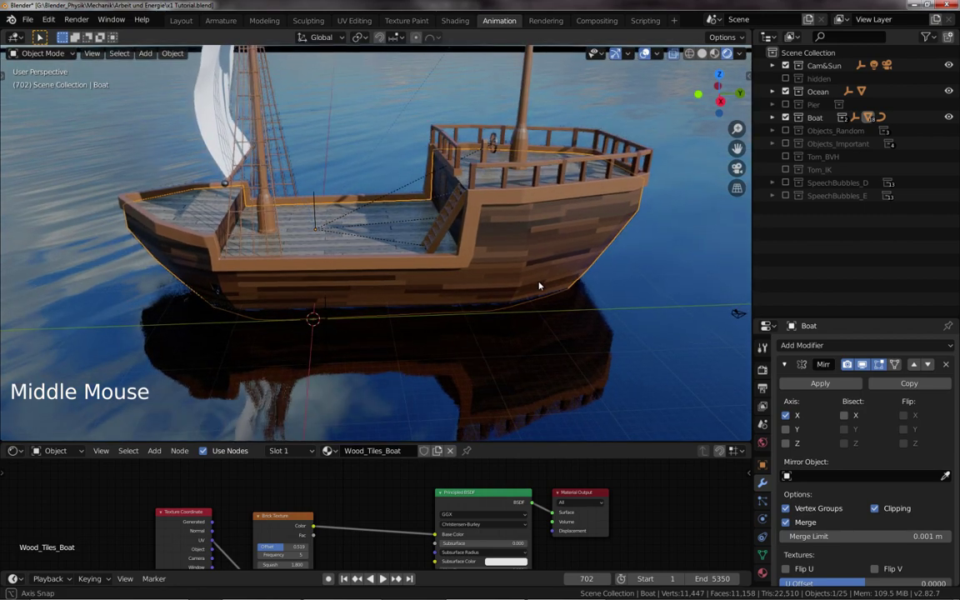
Enlarge the shader editor area so the Wood_Tiles_Boat material's nodes fit in it.
{"action": "left_click", "coordinate": [419, 390]}
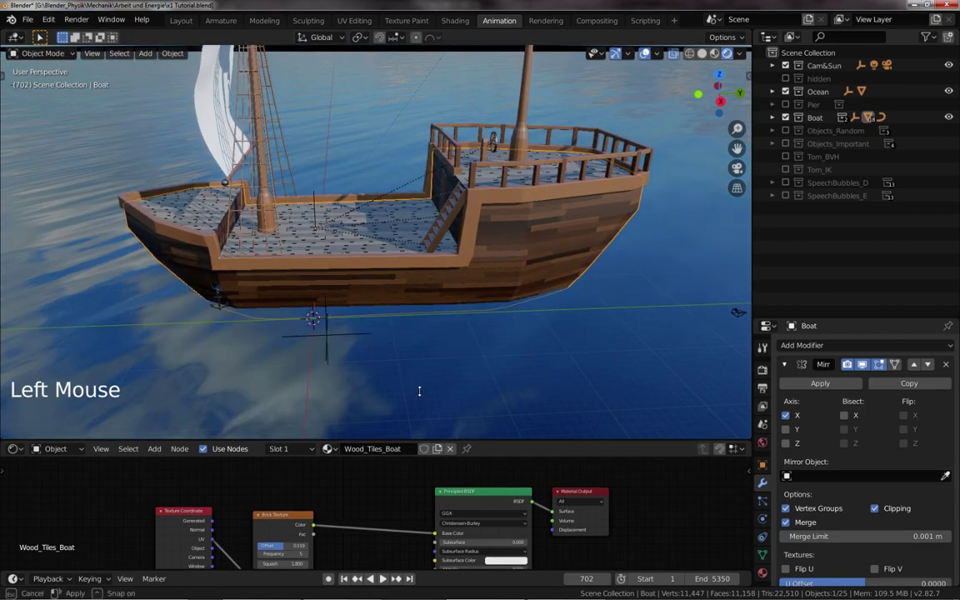
{"action": "left_click_drag", "start_coordinate": [420, 390], "coordinate": [435, 223]}
{"action": "scroll", "coordinate": [435, 222], "scroll_direction": "up", "scroll_amount": 1}
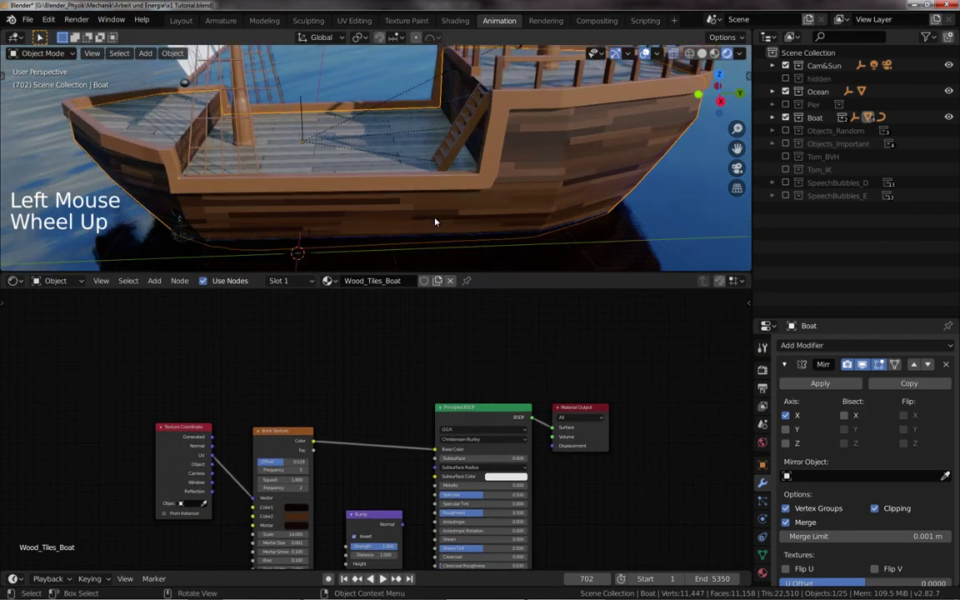
{"action": "middle_click_drag", "start_coordinate": [385, 424], "coordinate": [386, 353]}
{"action": "scroll", "coordinate": [386, 360], "scroll_direction": "up", "scroll_amount": 1}
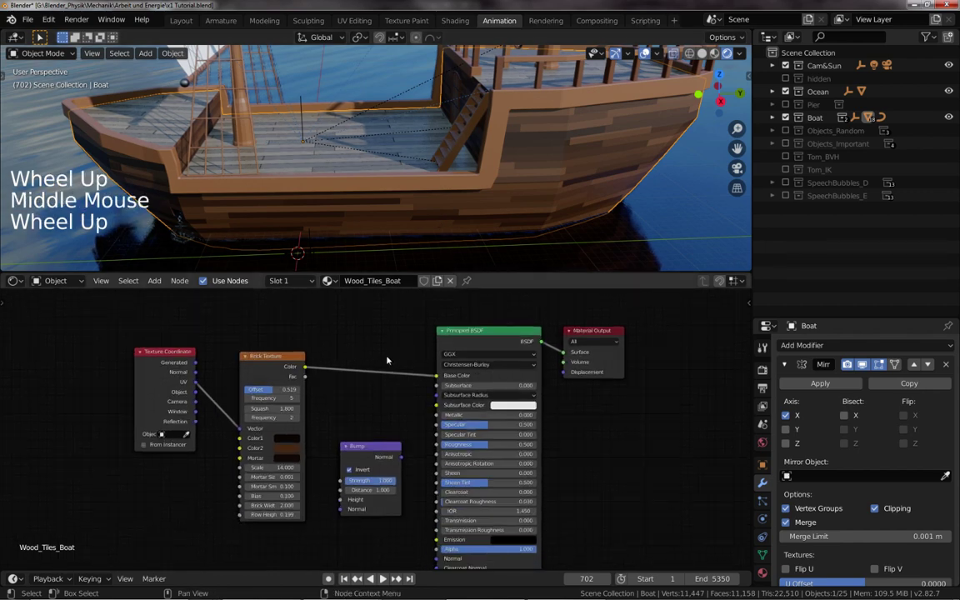
{"action": "scroll", "coordinate": [386, 360], "scroll_direction": "up", "scroll_amount": 1}
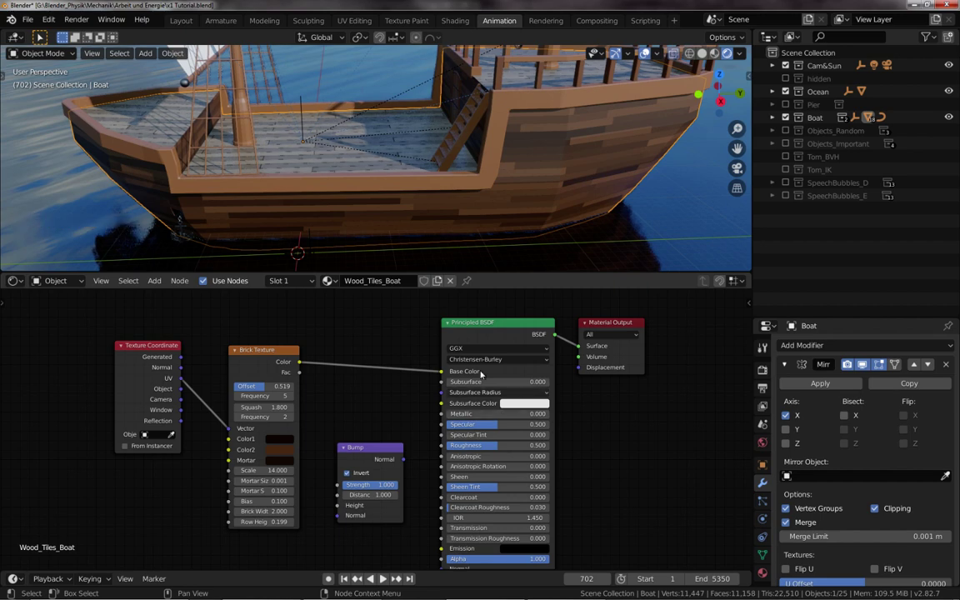
Examine the hull's faces against the wood texture in edit mode and return to object mode.
{"action": "middle_click_drag", "start_coordinate": [515, 186], "coordinate": [511, 185]}
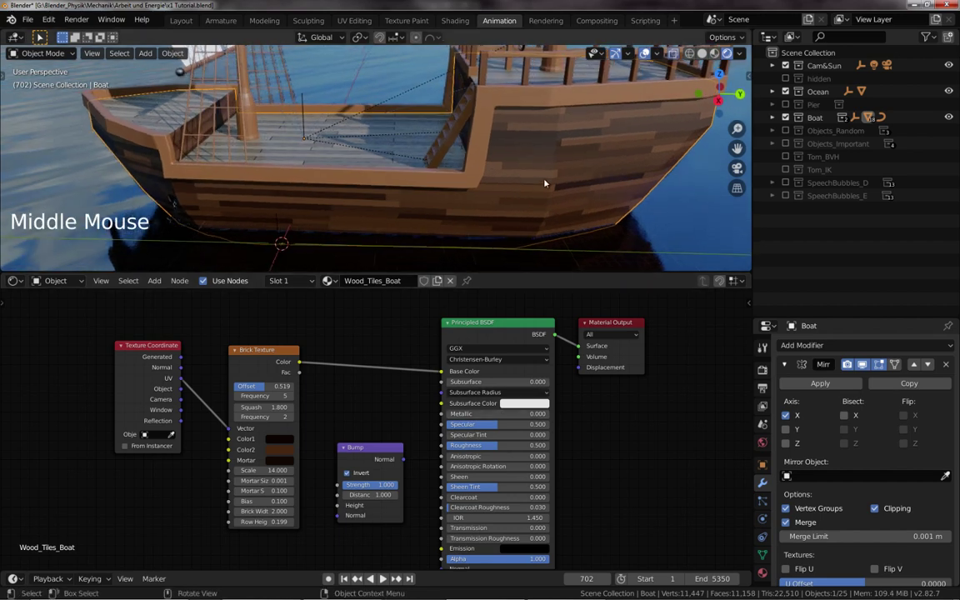
{"action": "key", "text": "Tab"}
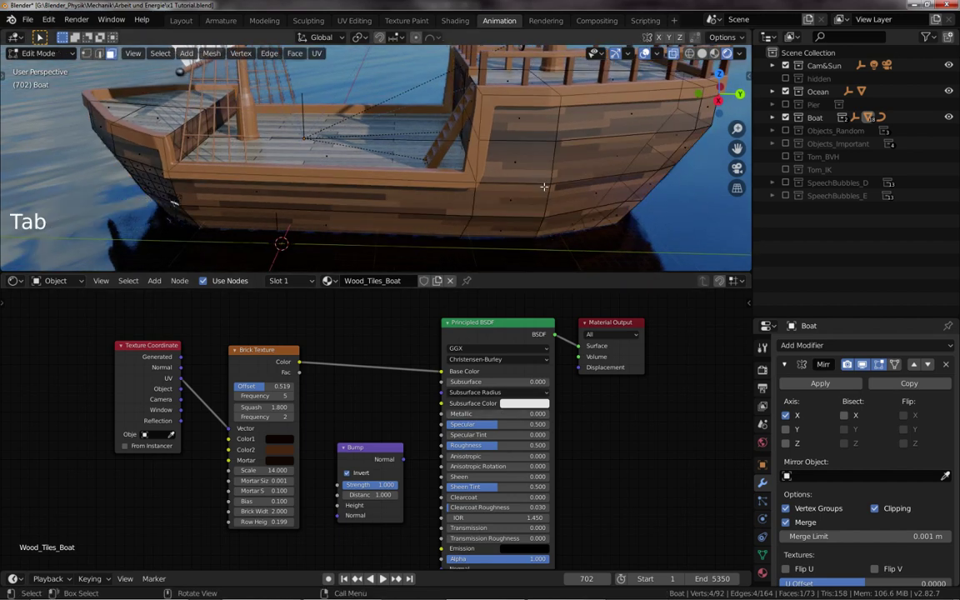
{"action": "key", "text": "Tab"}
{"action": "mouse_move", "coordinate": [495, 216]}
{"action": "middle_mouse_down"}
{"action": "mouse_move", "coordinate": [521, 208]}
{"action": "mouse_move", "coordinate": [505, 224]}
{"action": "middle_mouse_up"}
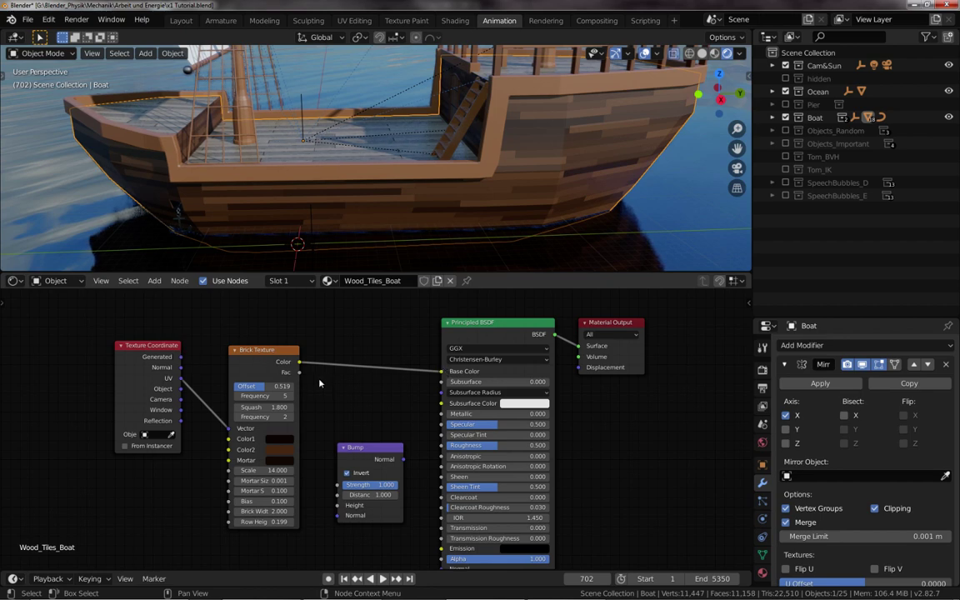
Reduce the Brick Texture's scale to 10.7 and select that node.
{"action": "scroll", "coordinate": [284, 355], "scroll_direction": "up", "scroll_amount": 3}
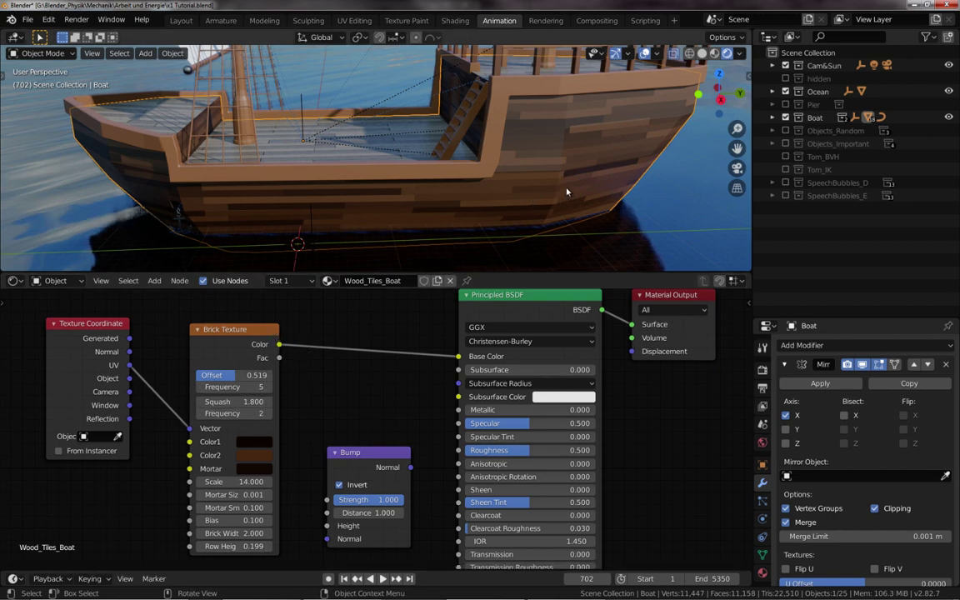
{"action": "left_click_drag", "start_coordinate": [229, 482], "coordinate": [210, 482]}
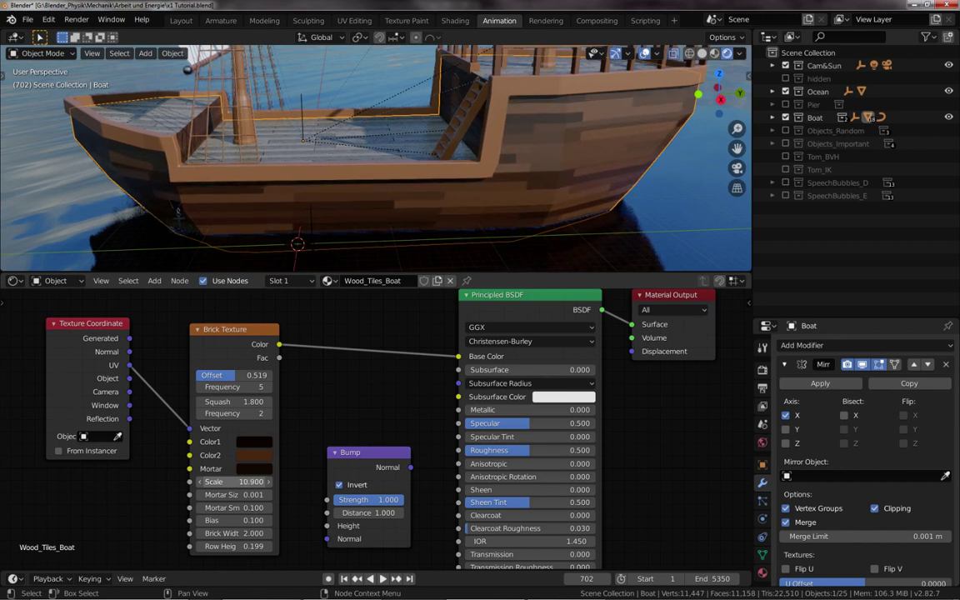
{"action": "left_click_drag", "start_coordinate": [209, 482], "coordinate": [208, 482]}
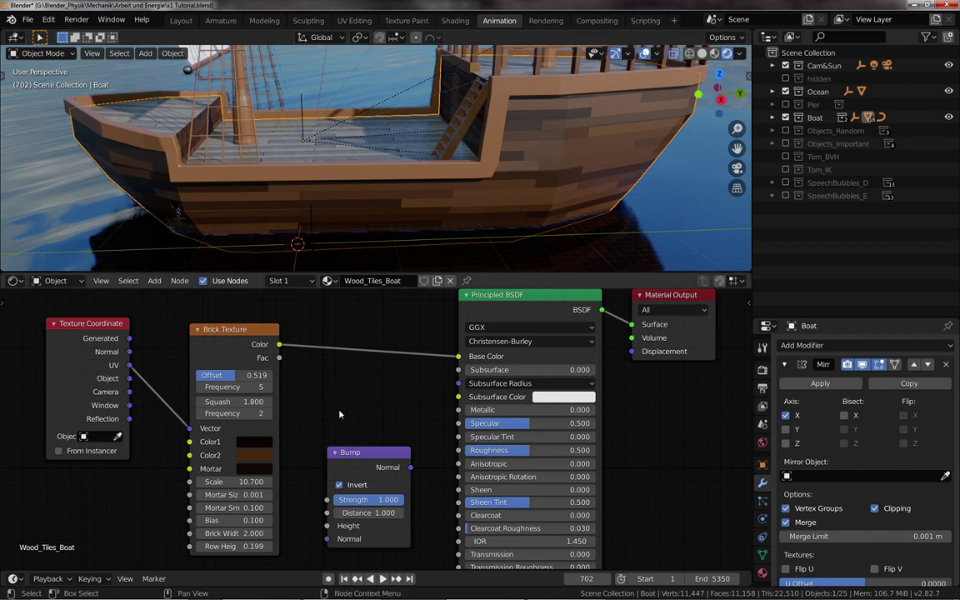
{"action": "scroll", "coordinate": [384, 359], "scroll_direction": "up", "scroll_amount": 1}
{"action": "left_click", "coordinate": [242, 326]}
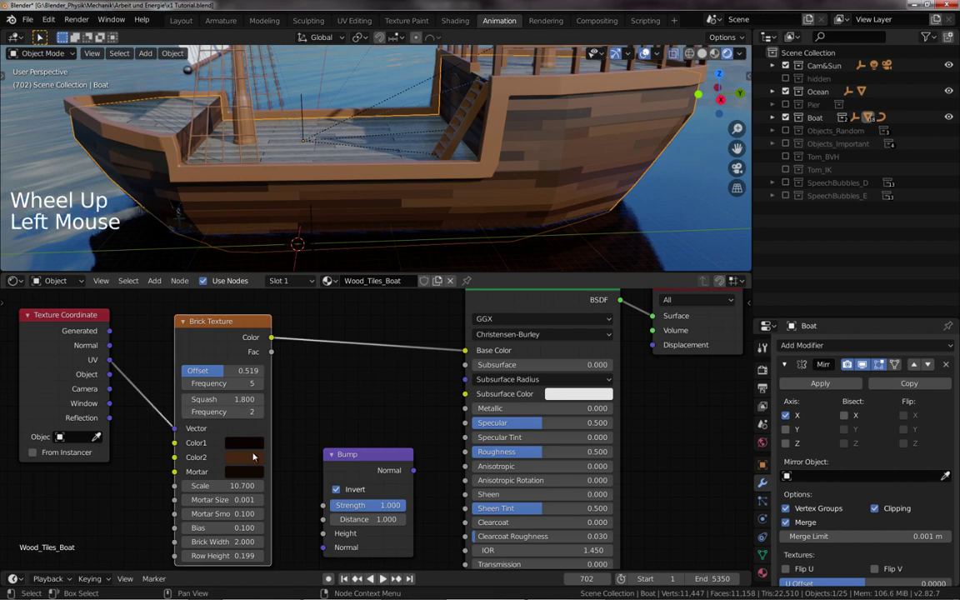
Check the planks without overlays, restore the overlays and set the Brick Texture's mortar size to 0.021.
{"action": "middle_click_drag", "start_coordinate": [388, 197], "coordinate": [360, 85]}
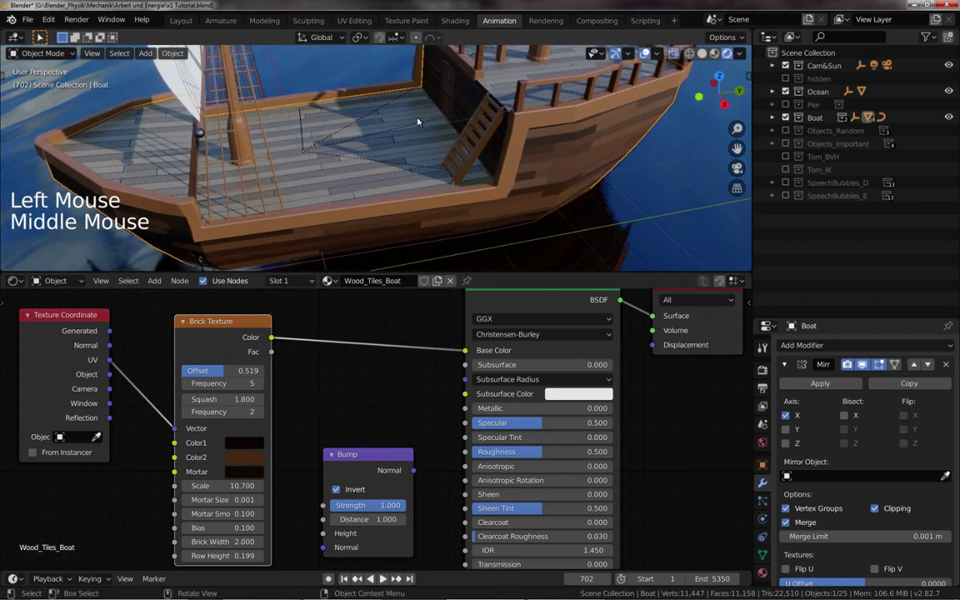
{"action": "left_click", "coordinate": [538, 161]}
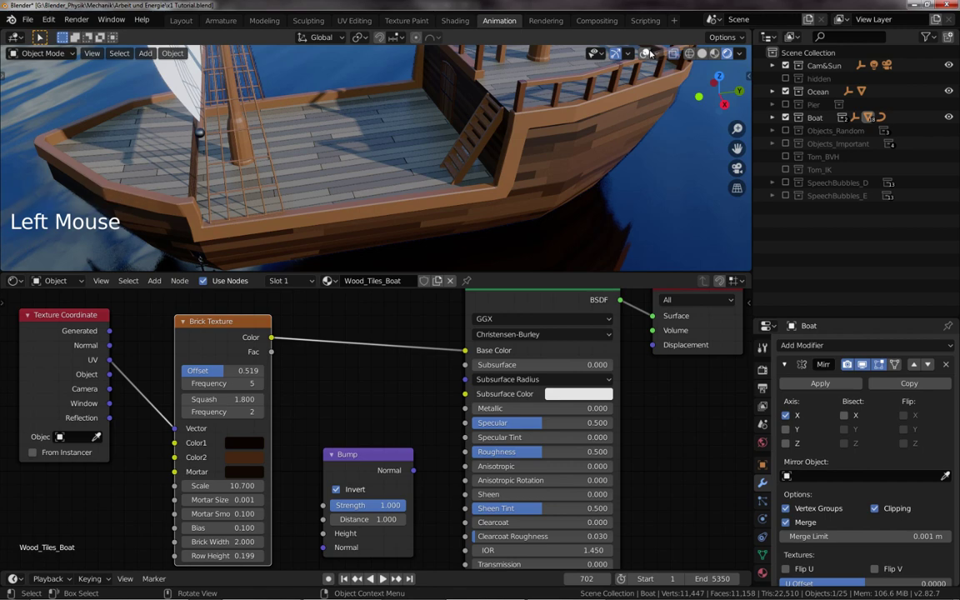
{"action": "left_click", "coordinate": [537, 161]}
{"action": "middle_click_drag", "start_coordinate": [491, 180], "coordinate": [450, 125]}
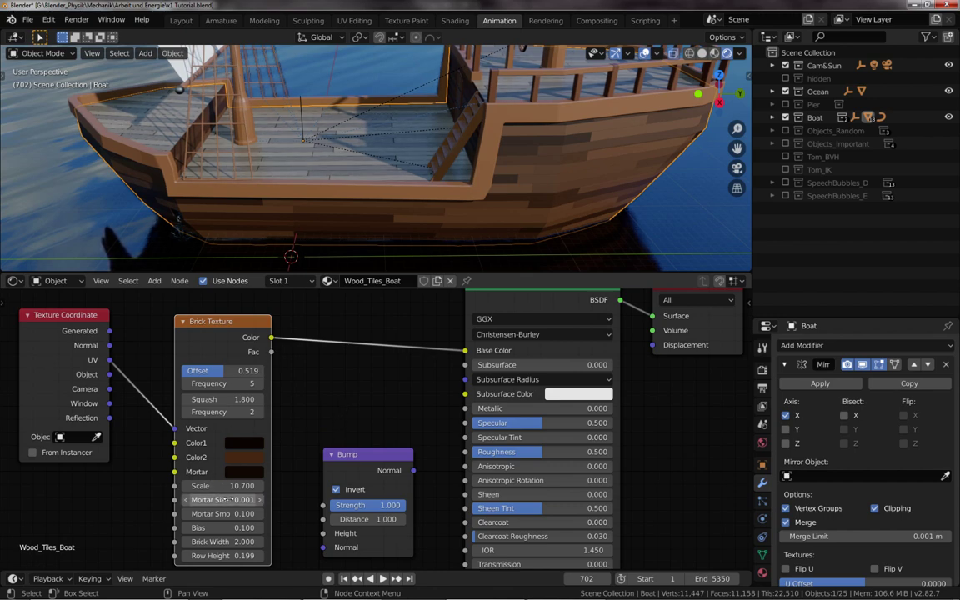
{"action": "mouse_move", "coordinate": [220, 499]}
{"action": "left_mouse_down"}
{"action": "mouse_move", "coordinate": [208, 500]}
{"action": "mouse_move", "coordinate": [250, 500]}
{"action": "mouse_move", "coordinate": [210, 499]}
{"action": "mouse_move", "coordinate": [243, 500]}
{"action": "mouse_move", "coordinate": [226, 499]}
{"action": "left_mouse_up"}
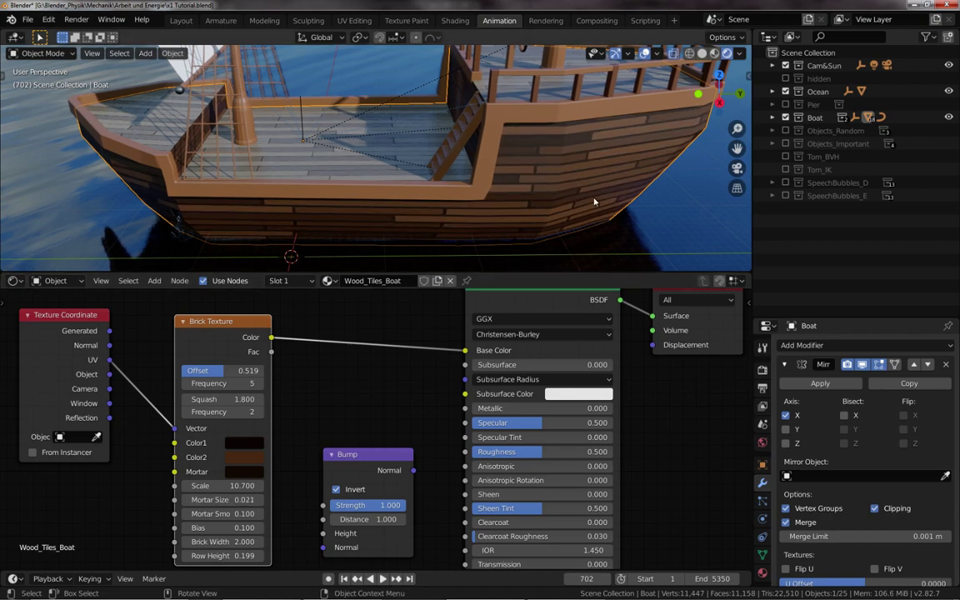
{"action": "middle_click_drag", "start_coordinate": [533, 182], "coordinate": [499, 185]}
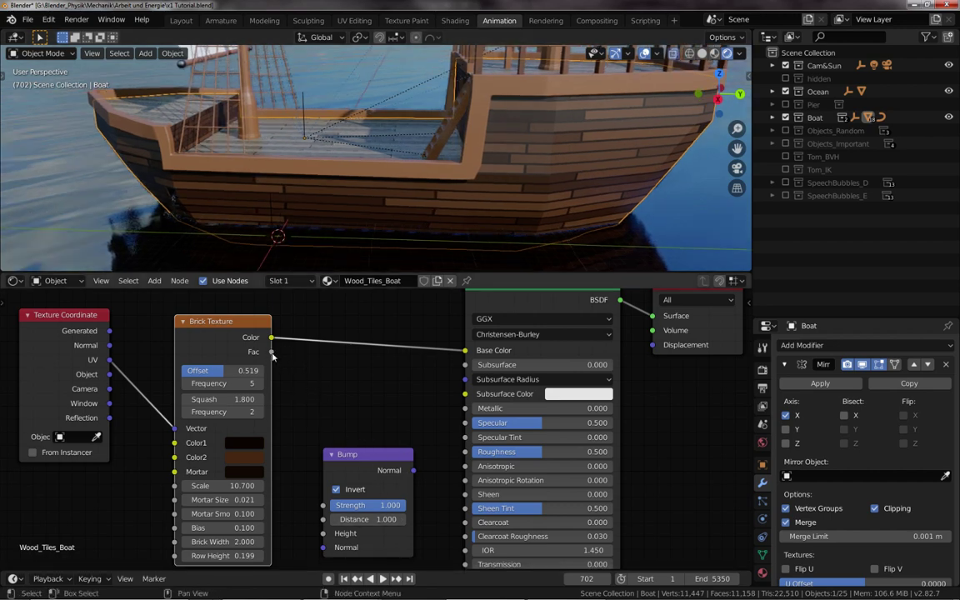
Connect the Brick Texture's Fac output to the Bump height and the Bump normal to the Principled BSDF's Normal input.
{"action": "left_click_drag", "start_coordinate": [271, 352], "coordinate": [323, 534]}
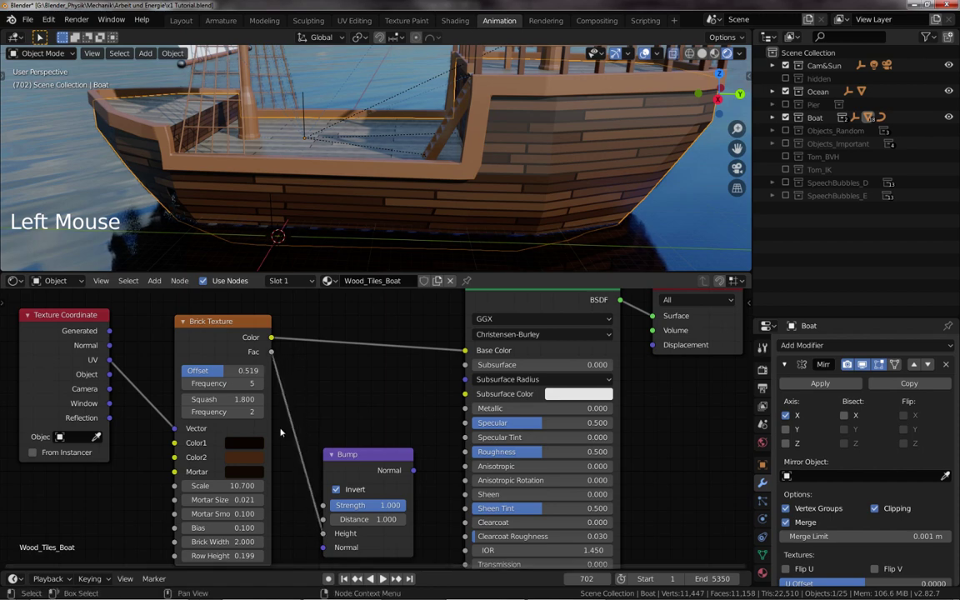
{"action": "middle_click_drag", "start_coordinate": [437, 520], "coordinate": [427, 456]}
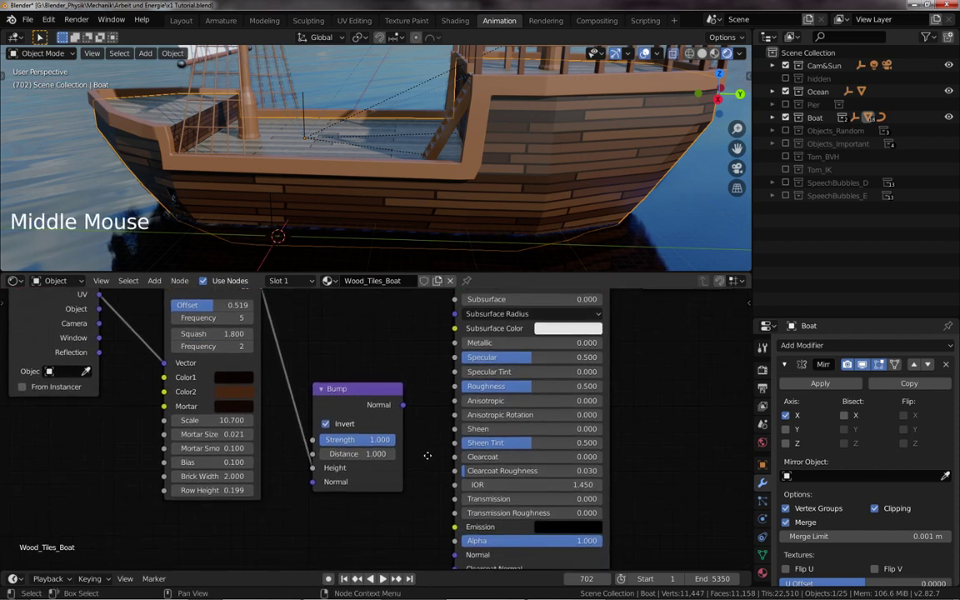
{"action": "middle_click_drag", "start_coordinate": [402, 419], "coordinate": [396, 388]}
{"action": "left_click_drag", "start_coordinate": [399, 376], "coordinate": [450, 526]}
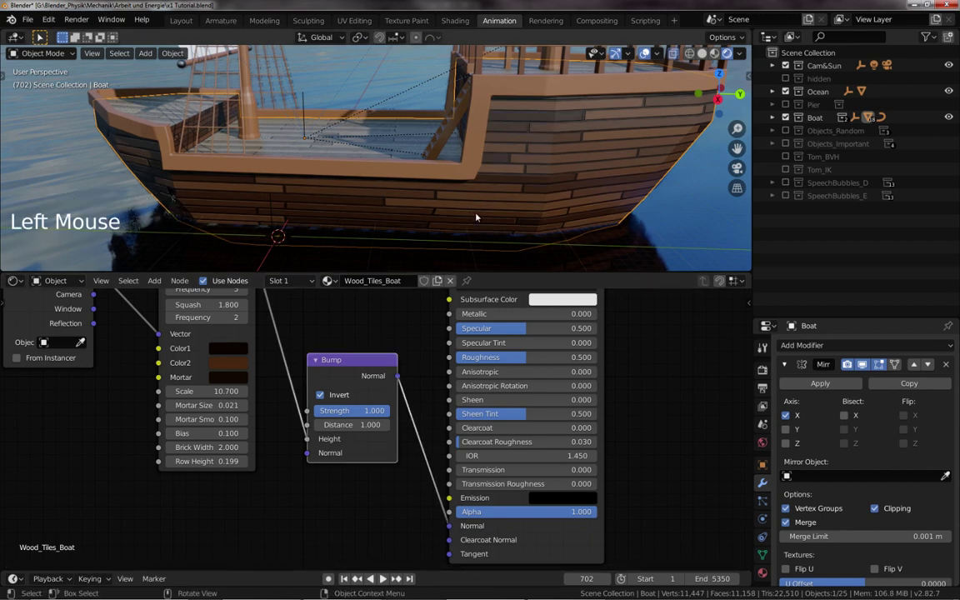
Fine-tune the Brick Texture's mortar size down to 0.001.
{"action": "middle_click_drag", "start_coordinate": [428, 191], "coordinate": [454, 198]}
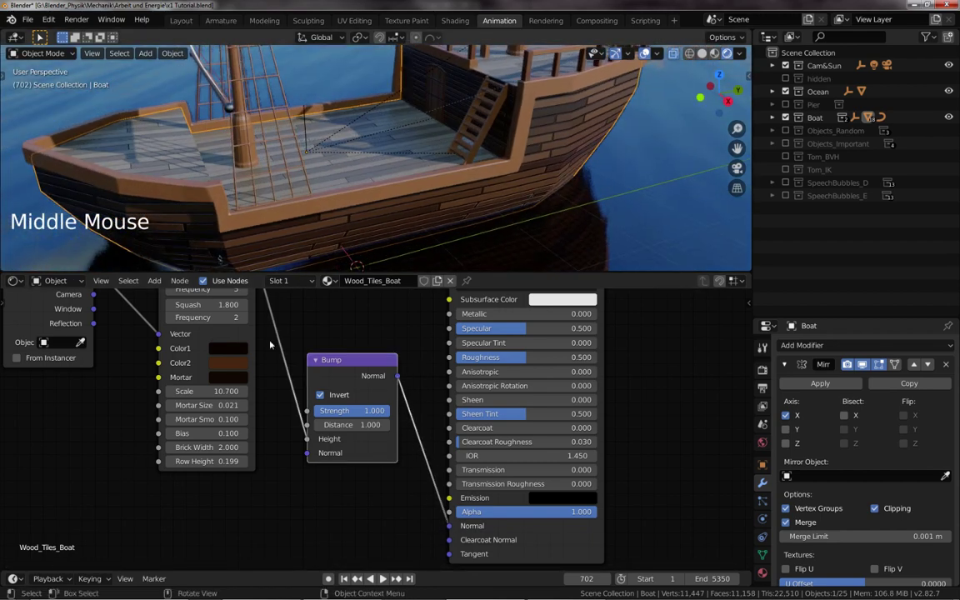
{"action": "left_click", "coordinate": [204, 405], "text": "shift"}
{"action": "left_click_drag", "start_coordinate": [205, 405], "coordinate": [196, 405], "text": "shift"}
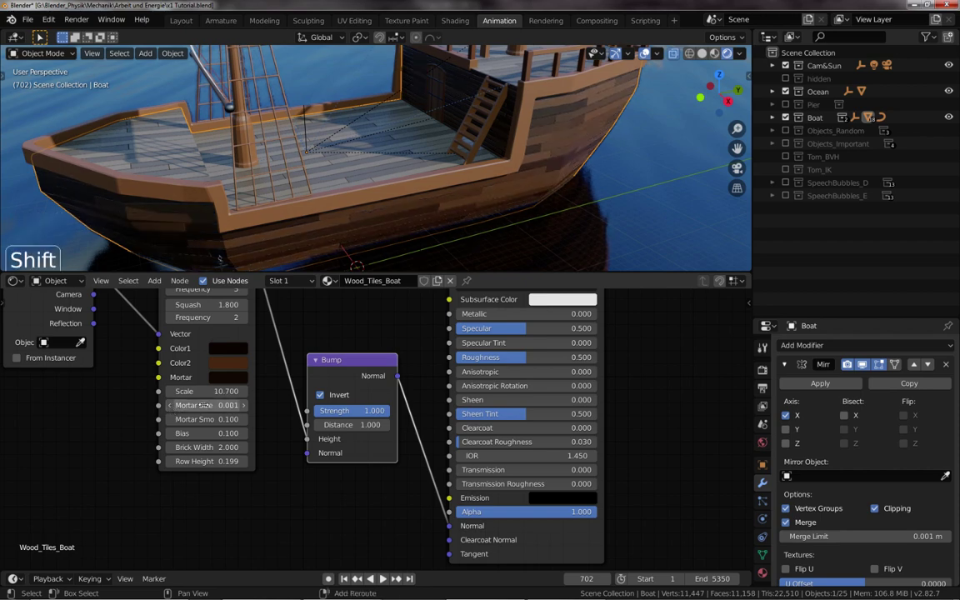
Select the boat's railing, examine its base mesh in Edit Mode from different angles and return to Object Mode.
{"action": "middle_click_drag", "start_coordinate": [450, 227], "coordinate": [426, 220]}
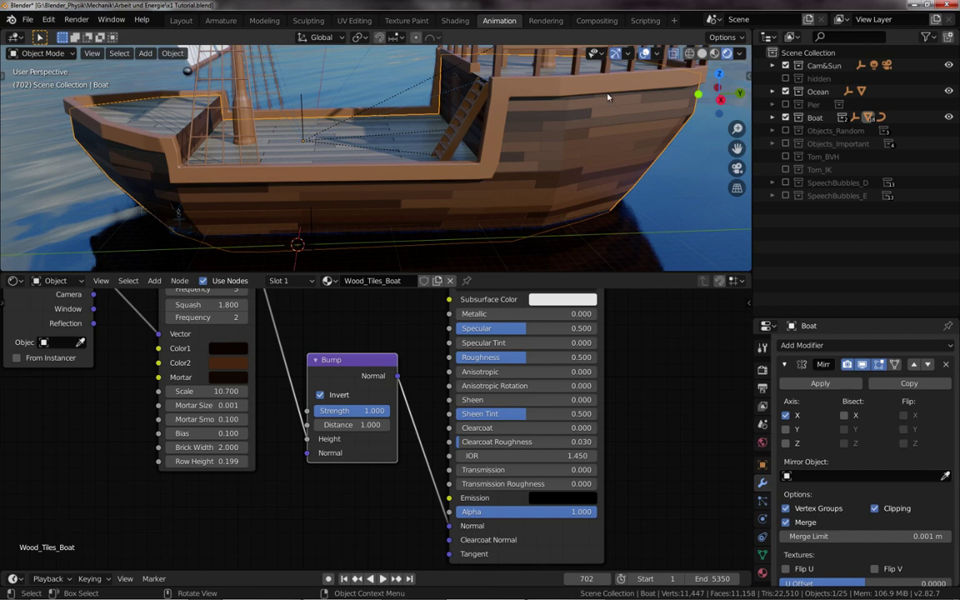
{"action": "left_click", "coordinate": [536, 88]}
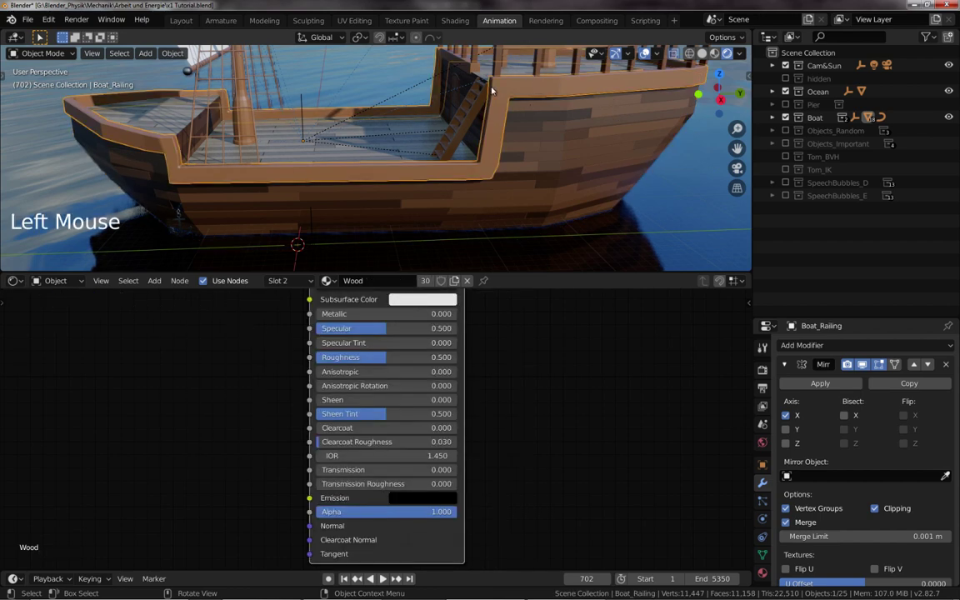
{"action": "scroll", "coordinate": [500, 154], "scroll_direction": "up", "scroll_amount": 2}
{"action": "scroll", "coordinate": [500, 154], "scroll_direction": "down", "scroll_amount": 1}
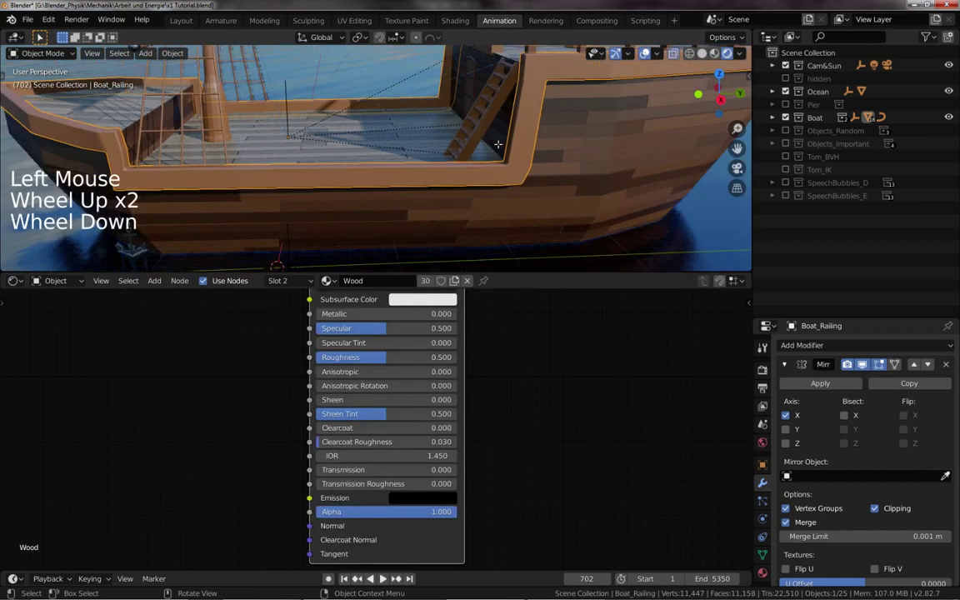
{"action": "key", "text": "Tab"}
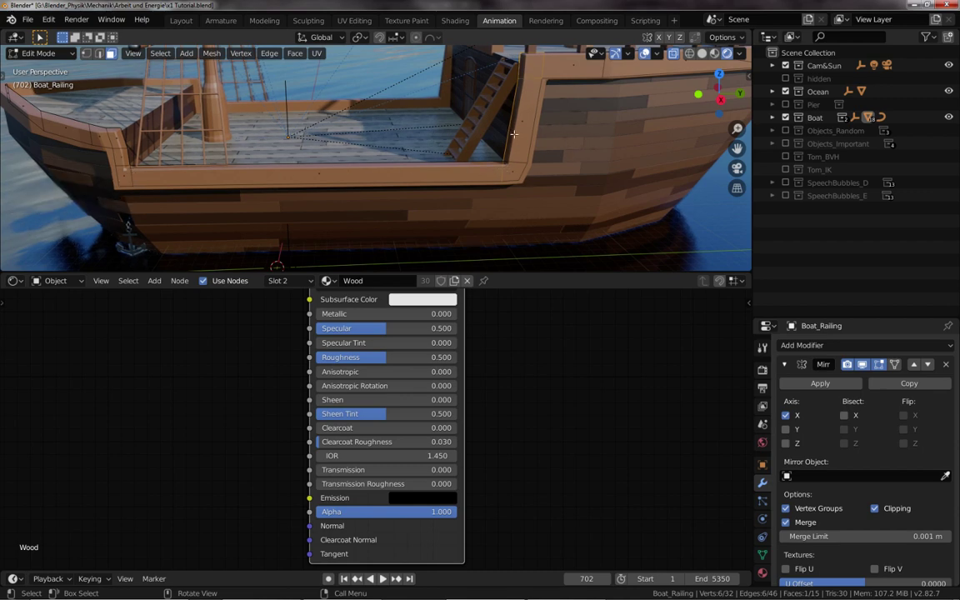
{"action": "middle_click_drag", "start_coordinate": [514, 133], "coordinate": [568, 70]}
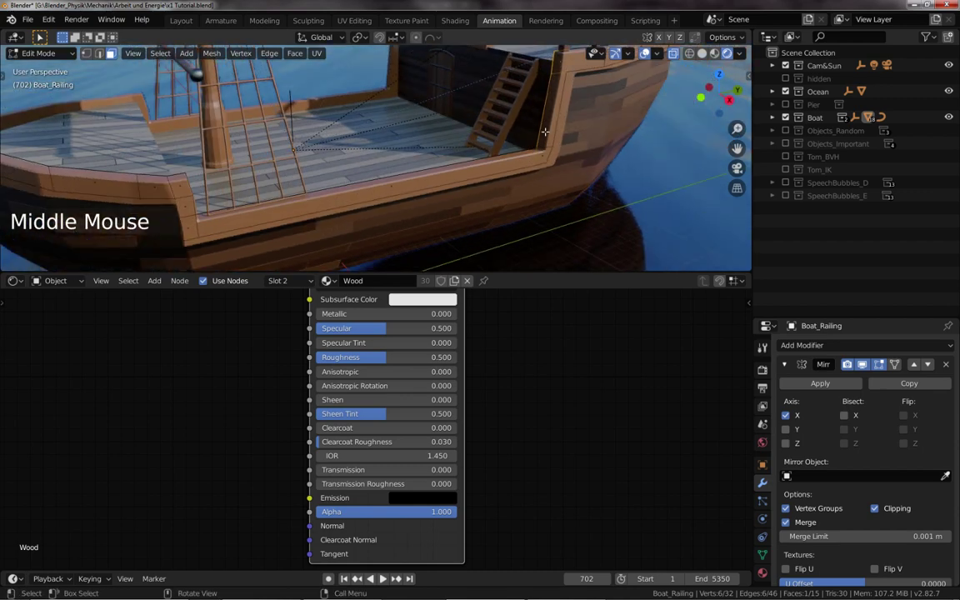
{"action": "middle_click_drag", "start_coordinate": [545, 132], "coordinate": [508, 142]}
{"action": "key", "text": "Tab"}
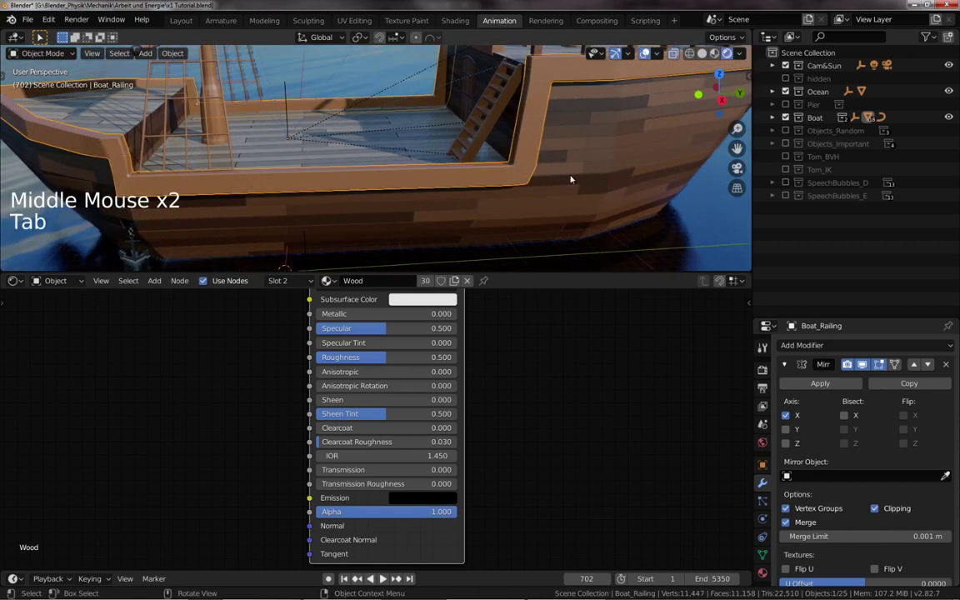
Collapse the railing's Mirror and Solidify modifiers and set its Bevel modifier's offset to 0.035 m.
{"action": "left_click", "coordinate": [784, 364]}
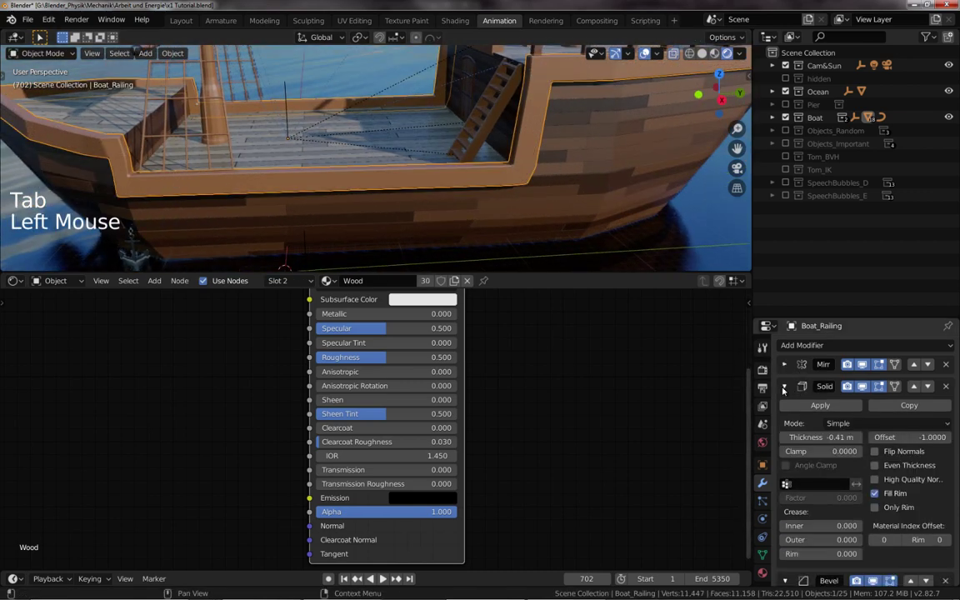
{"action": "left_click", "coordinate": [801, 386]}
{"action": "left_click", "coordinate": [829, 408]}
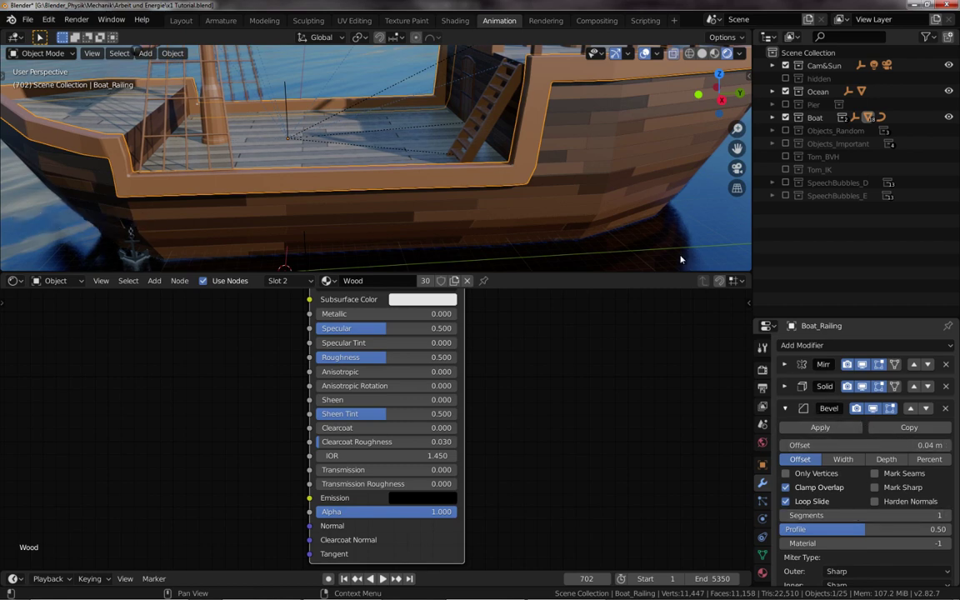
{"action": "scroll", "coordinate": [593, 194], "scroll_direction": "up", "scroll_amount": 3}
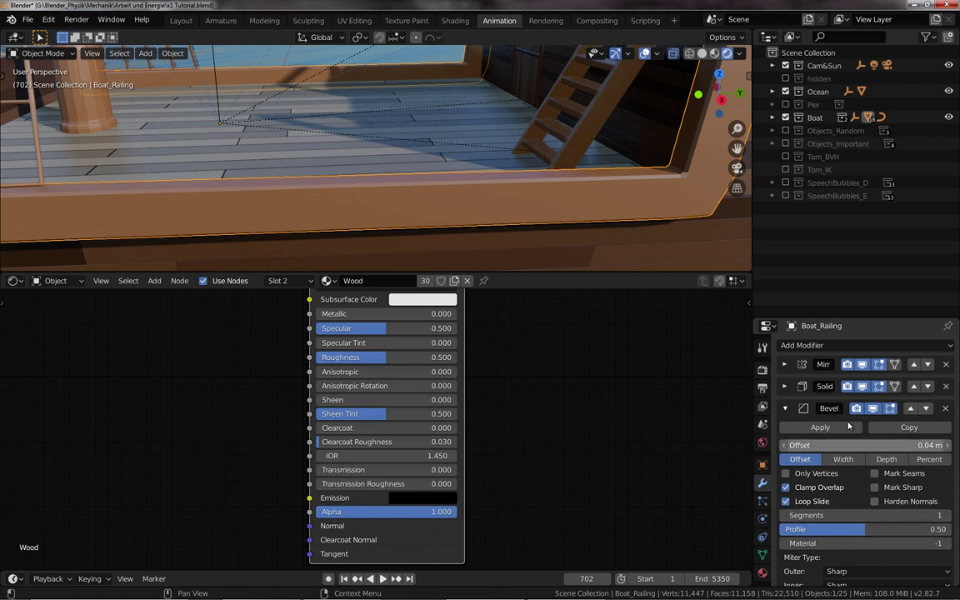
{"action": "left_click_drag", "start_coordinate": [848, 445], "coordinate": [817, 445], "text": "shift"}
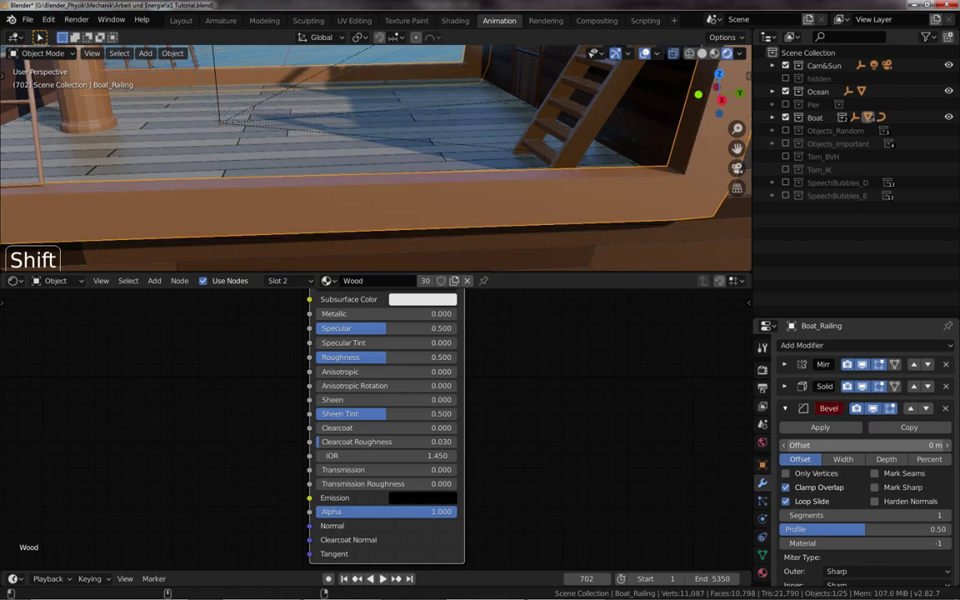
{"action": "left_click_drag", "start_coordinate": [816, 445], "coordinate": [841, 445], "text": "shift"}
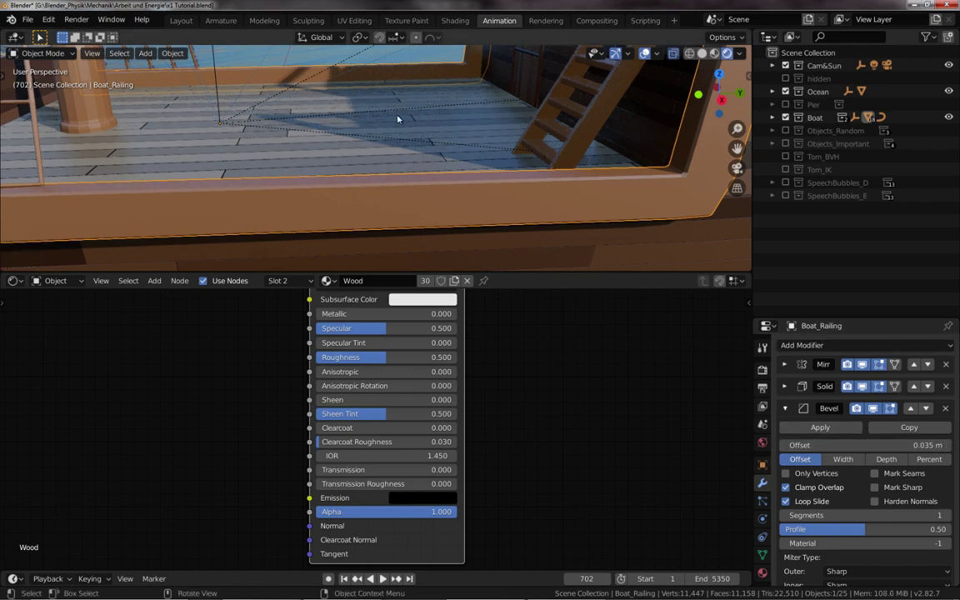
Select the rope scaffolding beside the front mast and enlarge the 3D viewport over the node editor.
{"action": "scroll", "coordinate": [388, 133], "scroll_direction": "down", "scroll_amount": 4}
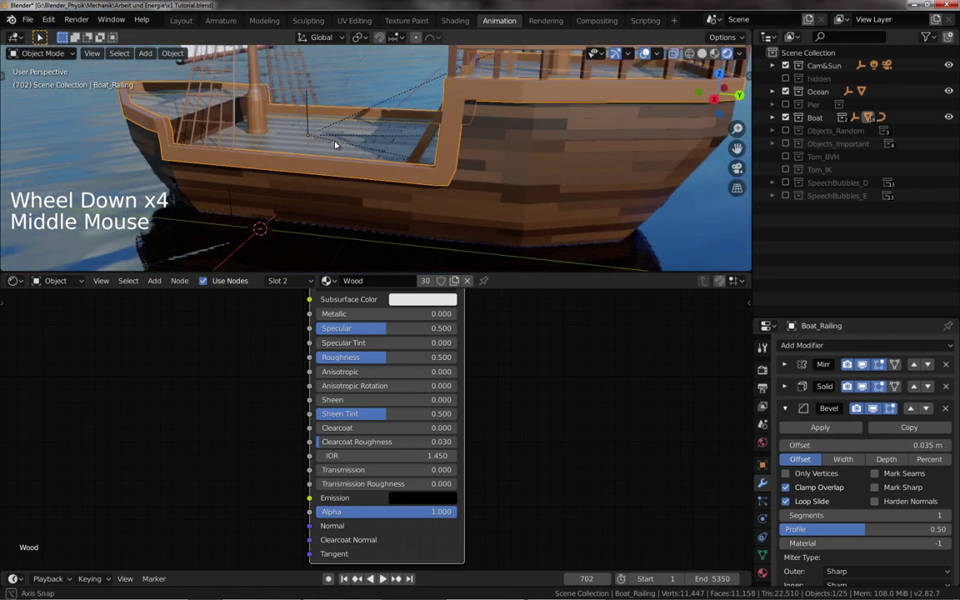
{"action": "middle_click_drag", "start_coordinate": [335, 145], "coordinate": [284, 148]}
{"action": "scroll", "coordinate": [348, 156], "scroll_direction": "up", "scroll_amount": 1}
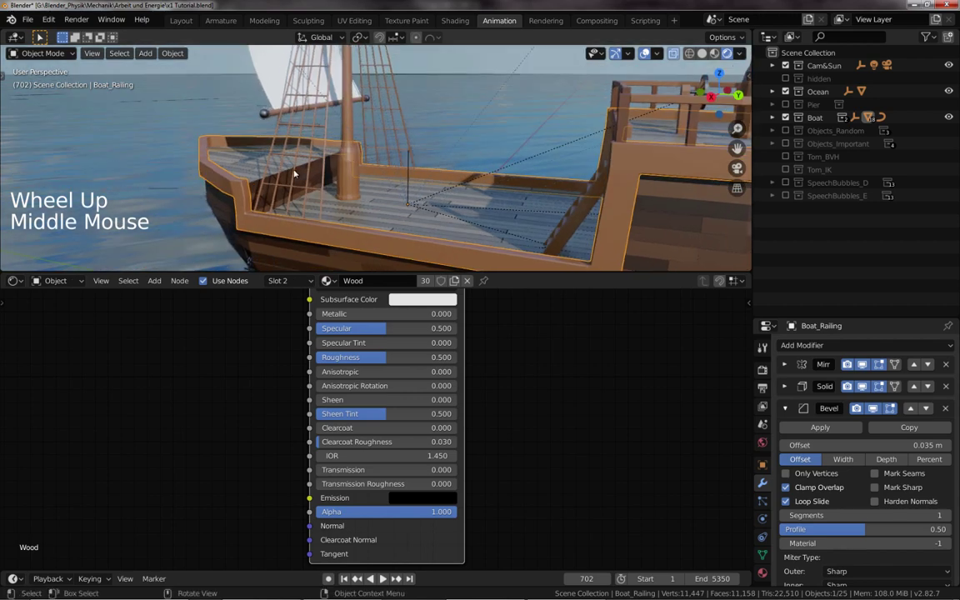
{"action": "left_click", "coordinate": [310, 161]}
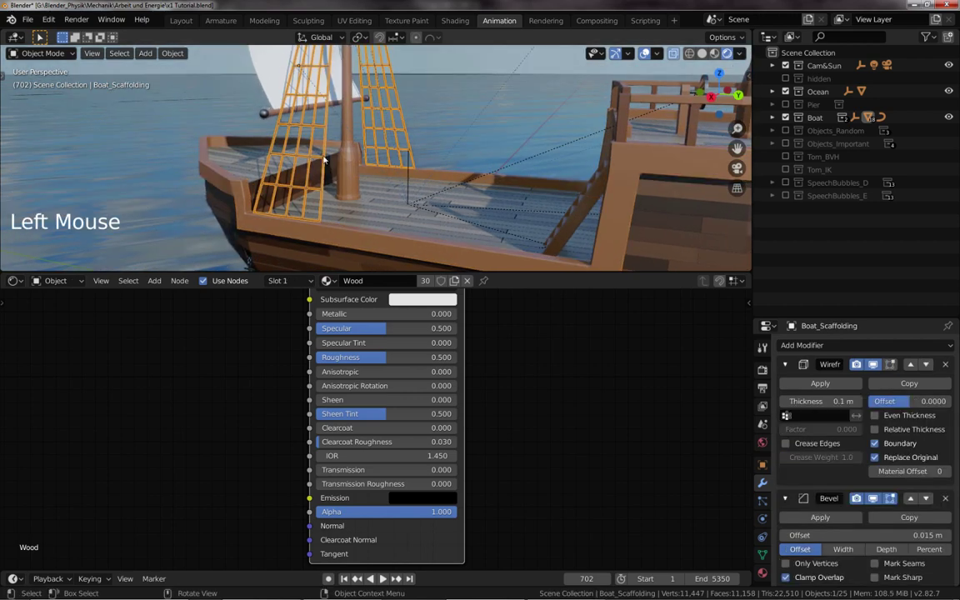
{"action": "scroll", "coordinate": [296, 136], "scroll_direction": "up", "scroll_amount": 2}
{"action": "middle_click_drag", "start_coordinate": [299, 152], "coordinate": [331, 174]}
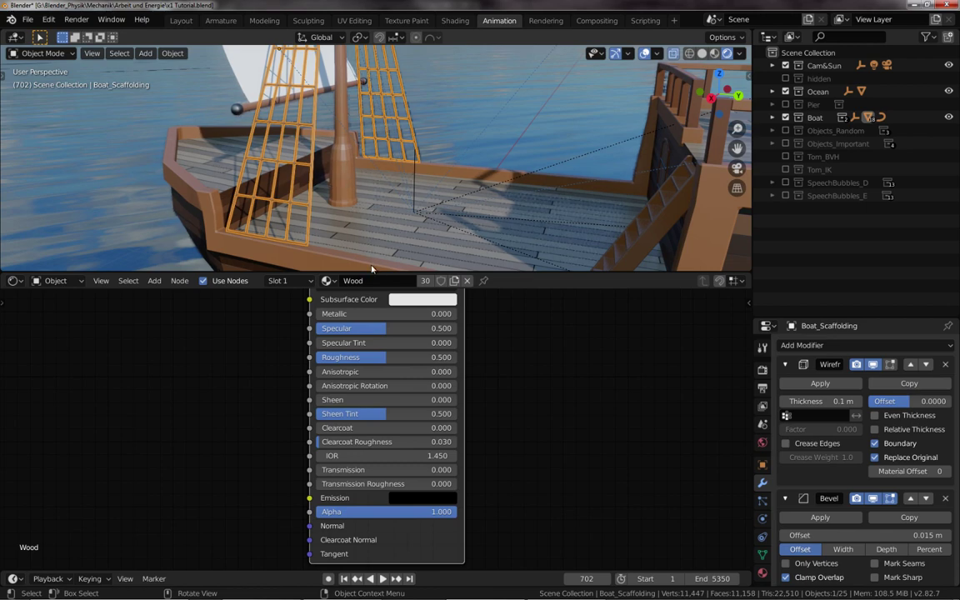
{"action": "left_click_drag", "start_coordinate": [372, 269], "coordinate": [383, 505]}
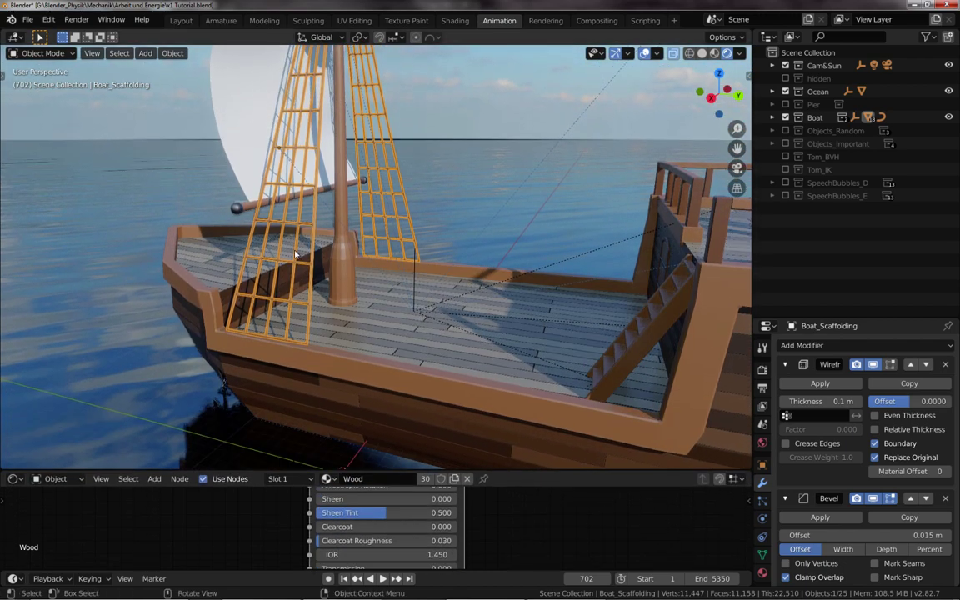
Examine the scaffolding's underlying mesh in Edit Mode and return to Object Mode.
{"action": "scroll", "coordinate": [295, 254], "scroll_direction": "up", "scroll_amount": 1}
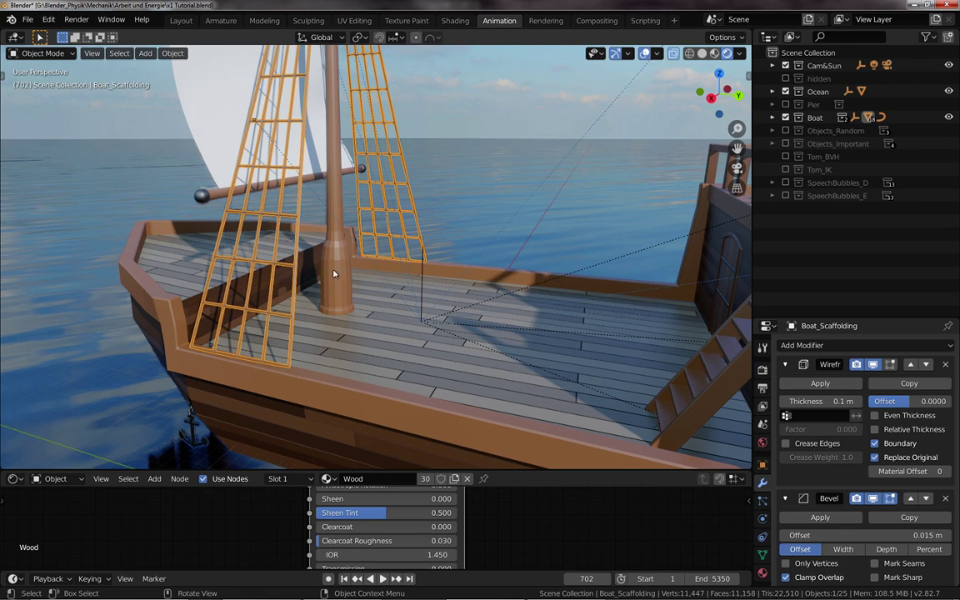
{"action": "key", "text": "Tab"}
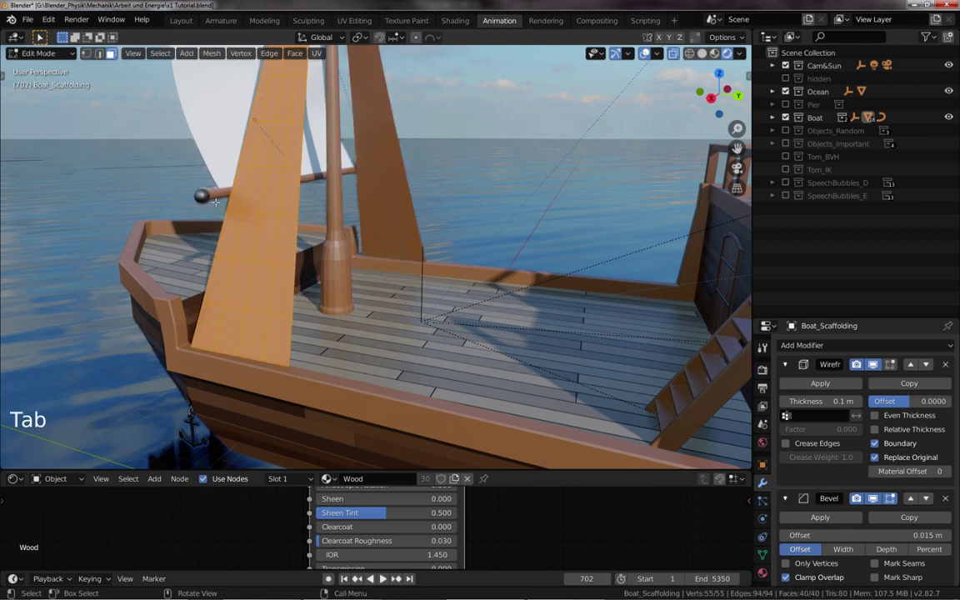
{"action": "key", "text": "Tab"}
Add a plane mesh and move it up along the global Z axis to deck height.
{"action": "key", "text": "shift+a"}
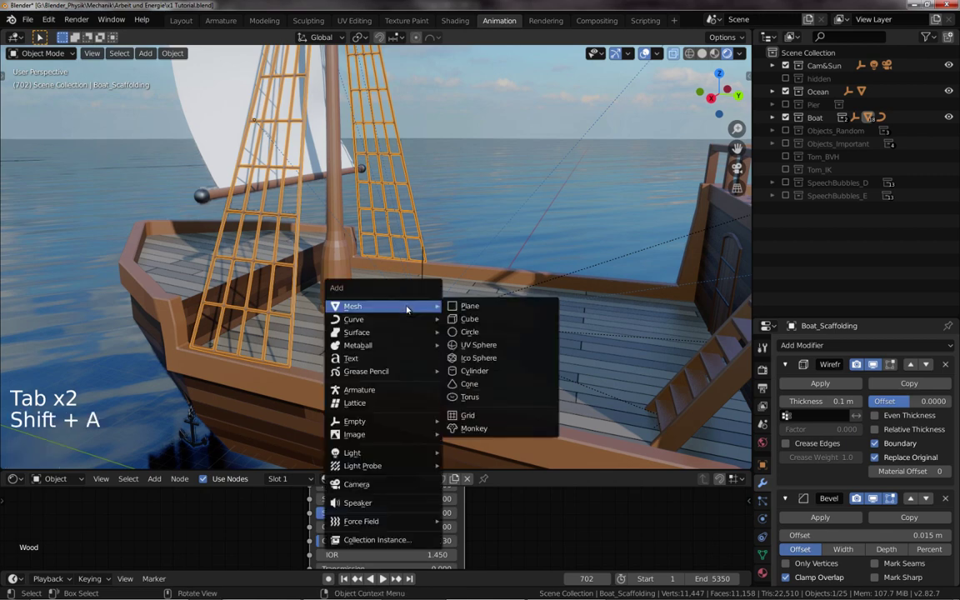
{"action": "left_click", "coordinate": [470, 306]}
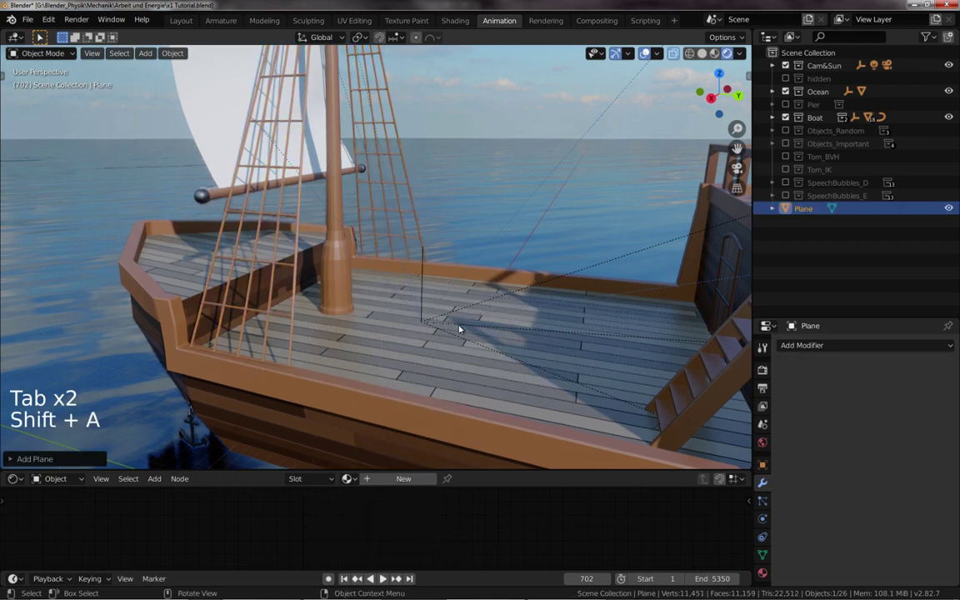
{"action": "scroll", "coordinate": [458, 332], "scroll_direction": "down", "scroll_amount": 4}
{"action": "key", "text": "g"}
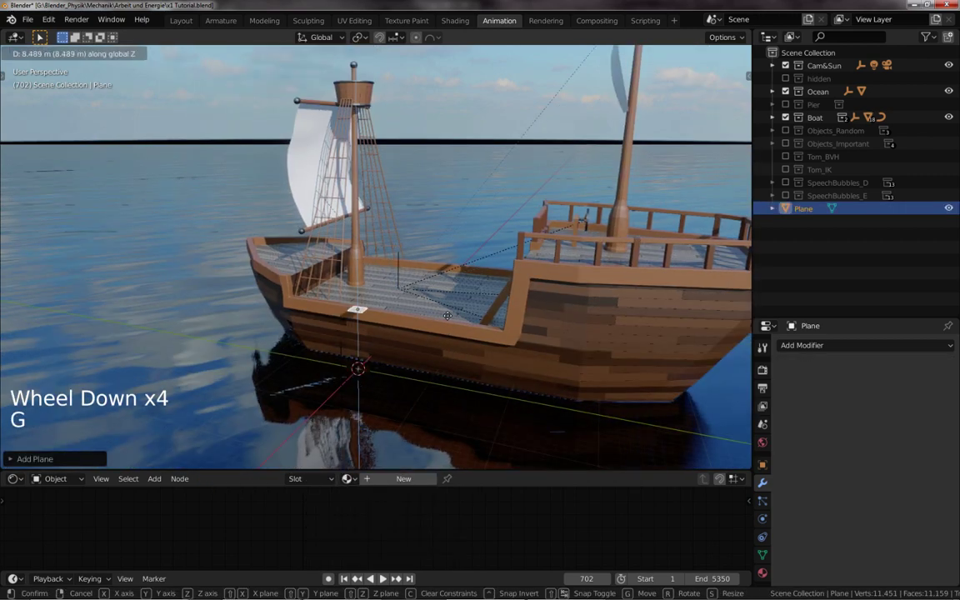
{"action": "left_click", "coordinate": [439, 285]}
{"action": "middle_click_drag", "start_coordinate": [439, 285], "coordinate": [395, 265]}
{"action": "scroll", "coordinate": [396, 265], "scroll_direction": "up", "scroll_amount": 1}
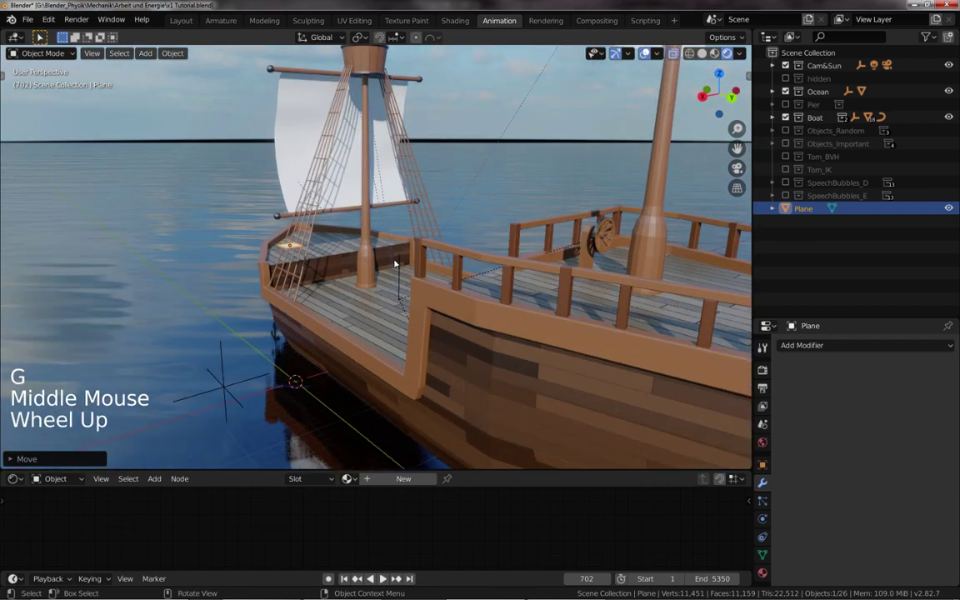
Tilt the plane about the global Y axis and scale it into a long slanted strip along its local X axis.
{"action": "key", "text": "r"}
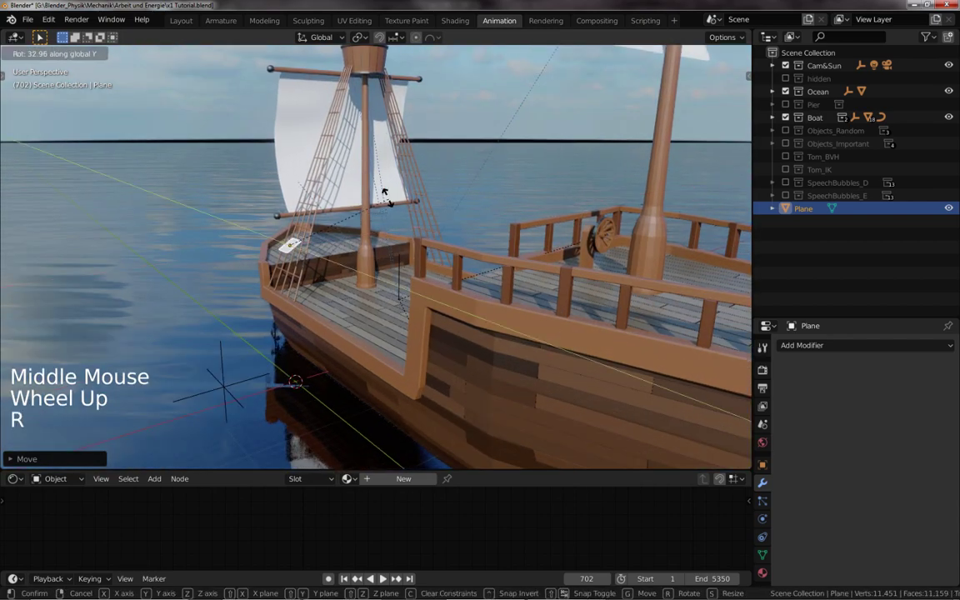
{"action": "left_click", "coordinate": [346, 139]}
{"action": "key", "text": "s"}
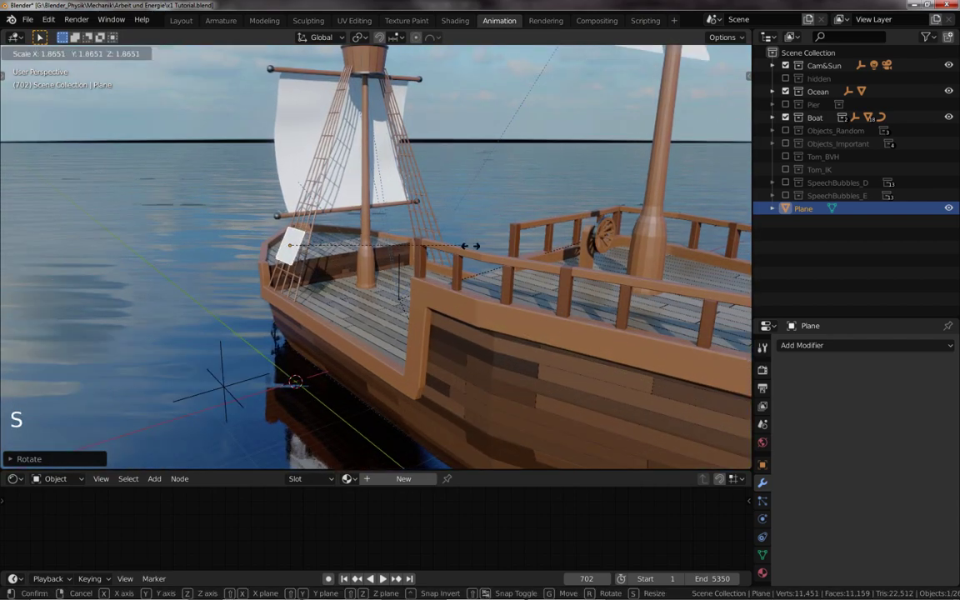
{"action": "left_click", "coordinate": [574, 291]}
{"action": "key", "text": "s"}
{"action": "key", "text": "x"}
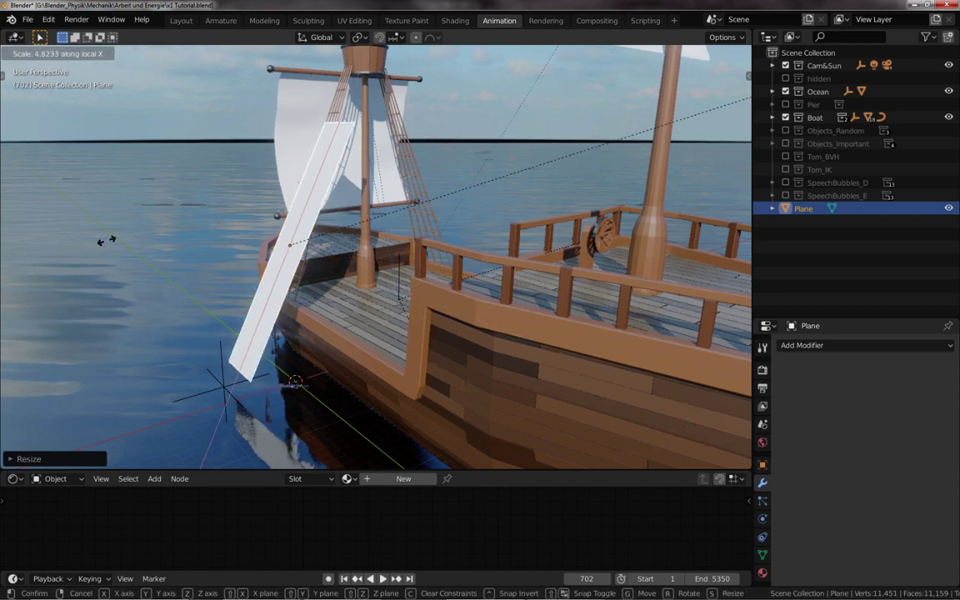
{"action": "left_click", "coordinate": [188, 298]}
Widen the lower edge of the plane in Edit Mode so that the strip tapers upward.
{"action": "key", "text": "Tab"}
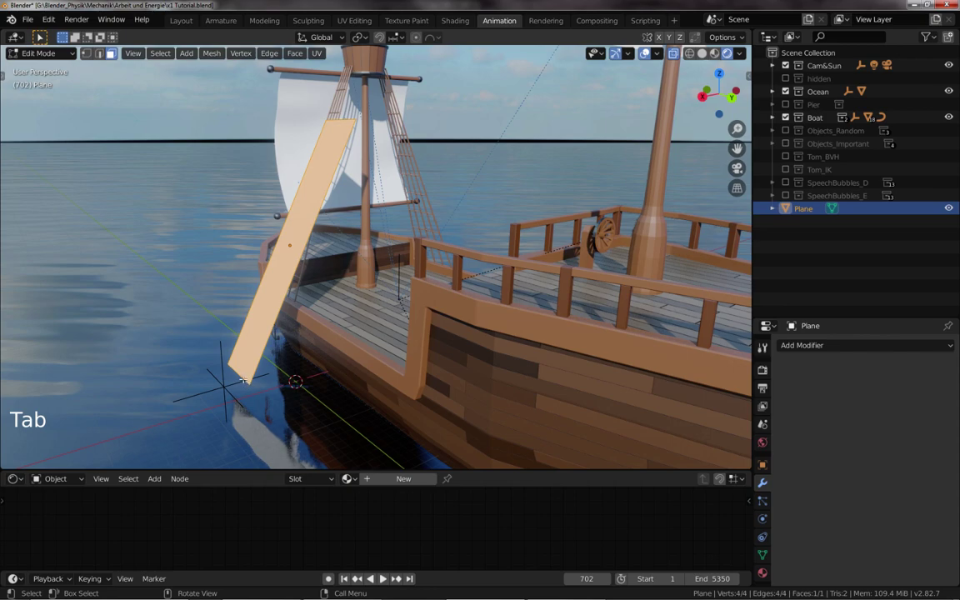
{"action": "key", "text": "2"}
{"action": "left_click", "coordinate": [281, 362]}
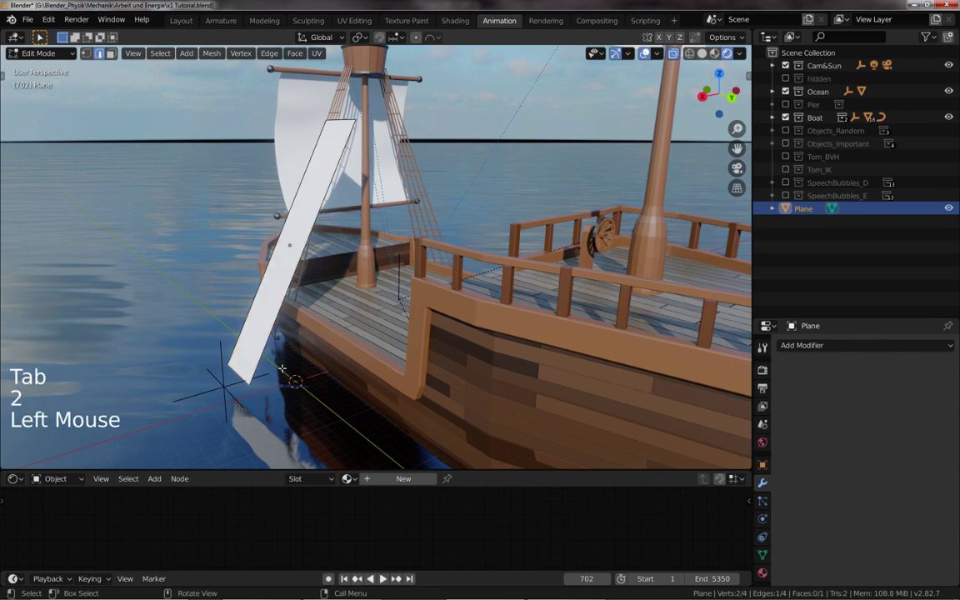
{"action": "key", "text": "s"}
{"action": "key", "text": "Tab"}
{"action": "middle_click_drag", "start_coordinate": [317, 381], "coordinate": [343, 387]}
Divide the tapered plane into a grid with 3 lengthwise and 7 crosswise loop cuts, without sliding them.
{"action": "key", "text": "Tab"}
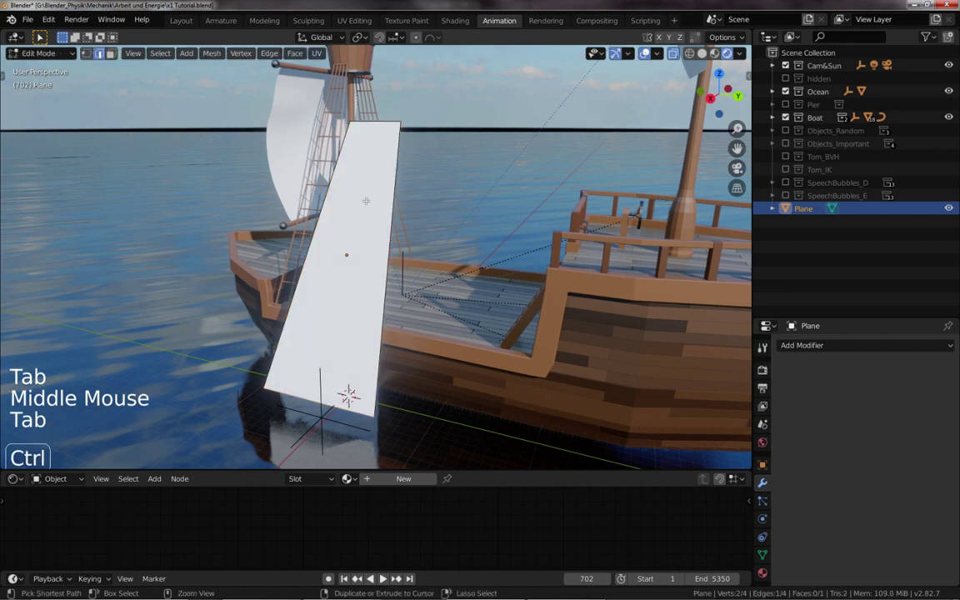
{"action": "key", "text": "ctrl+r"}
{"action": "scroll", "coordinate": [381, 123], "scroll_direction": "up", "scroll_amount": 1}
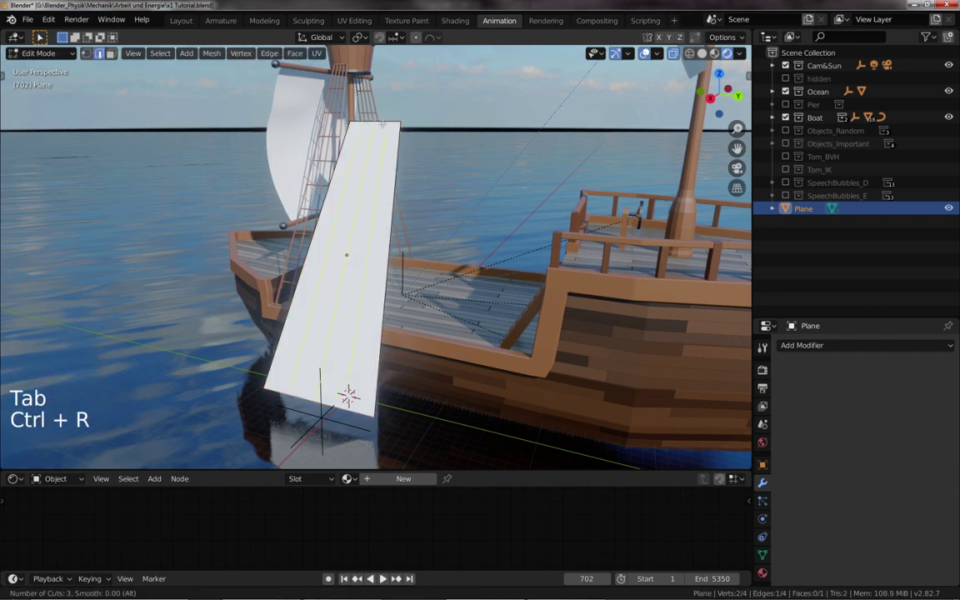
{"action": "left_click", "coordinate": [381, 123]}
{"action": "right_click", "coordinate": [382, 125]}
{"action": "key", "text": "ctrl+r"}
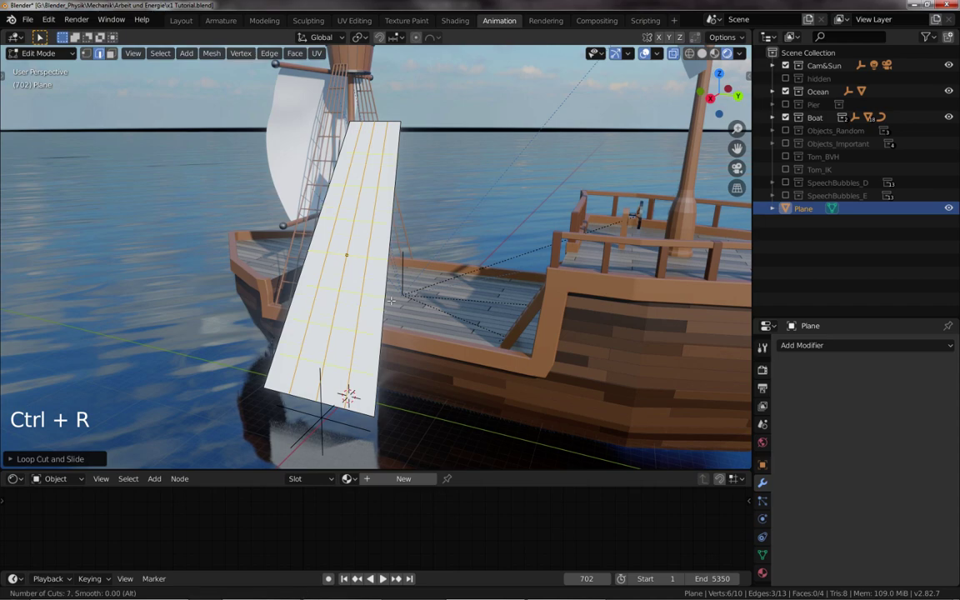
{"action": "left_click", "coordinate": [391, 300]}
{"action": "right_click", "coordinate": [390, 301]}
Return to Object Mode and delete the demonstration plane.
{"action": "middle_click_drag", "start_coordinate": [391, 301], "coordinate": [443, 318]}
{"action": "key", "text": "Tab"}
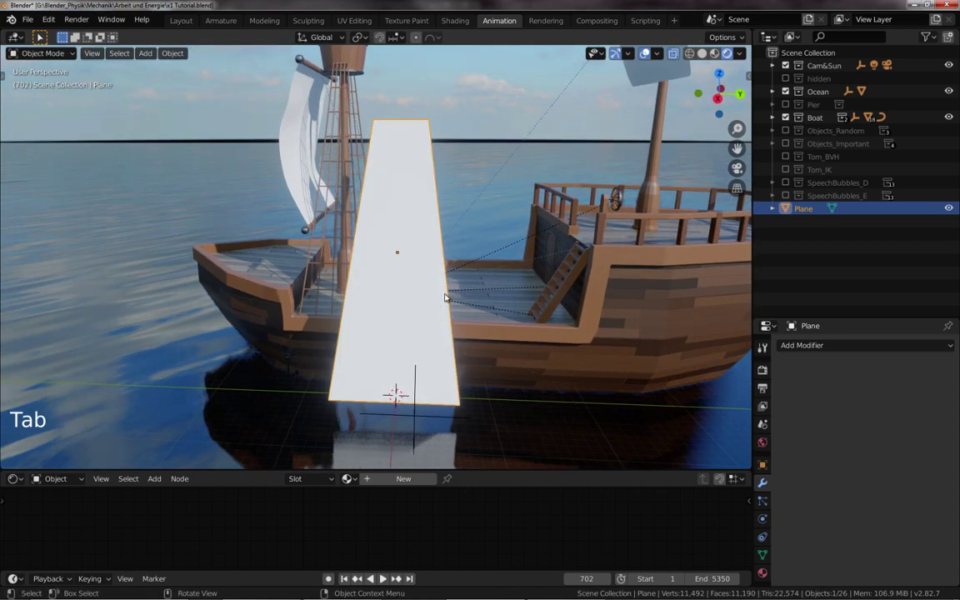
{"action": "key", "text": "x"}
{"action": "left_click", "coordinate": [402, 319]}
Reselect the rope scaffolding and compare its gridded base mesh in Edit Mode with its wireframe result in Object Mode.
{"action": "scroll", "coordinate": [348, 292], "scroll_direction": "up", "scroll_amount": 3}
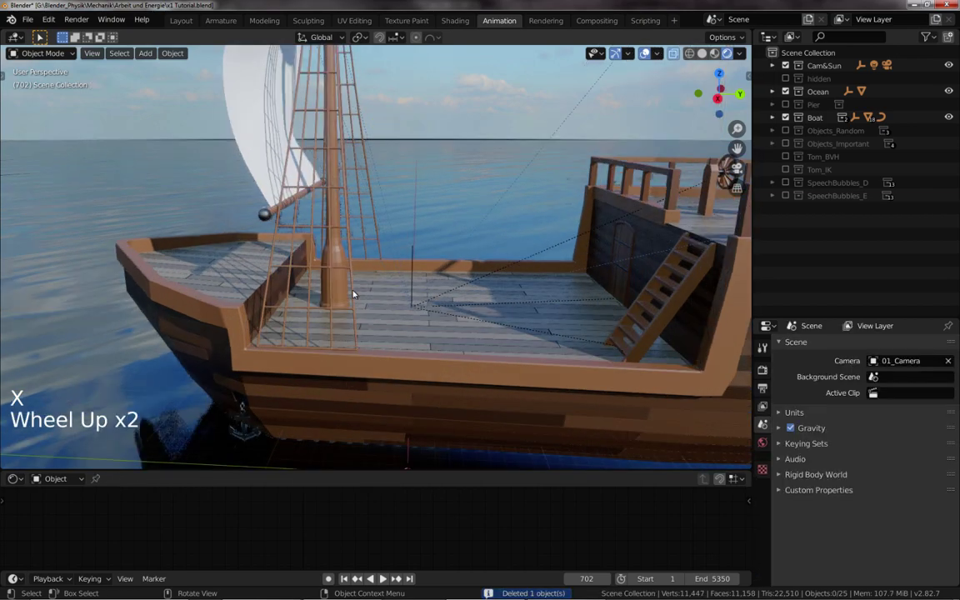
{"action": "left_click", "coordinate": [348, 294]}
{"action": "key", "text": "Tab"}
{"action": "scroll", "coordinate": [347, 293], "scroll_direction": "up", "scroll_amount": 4}
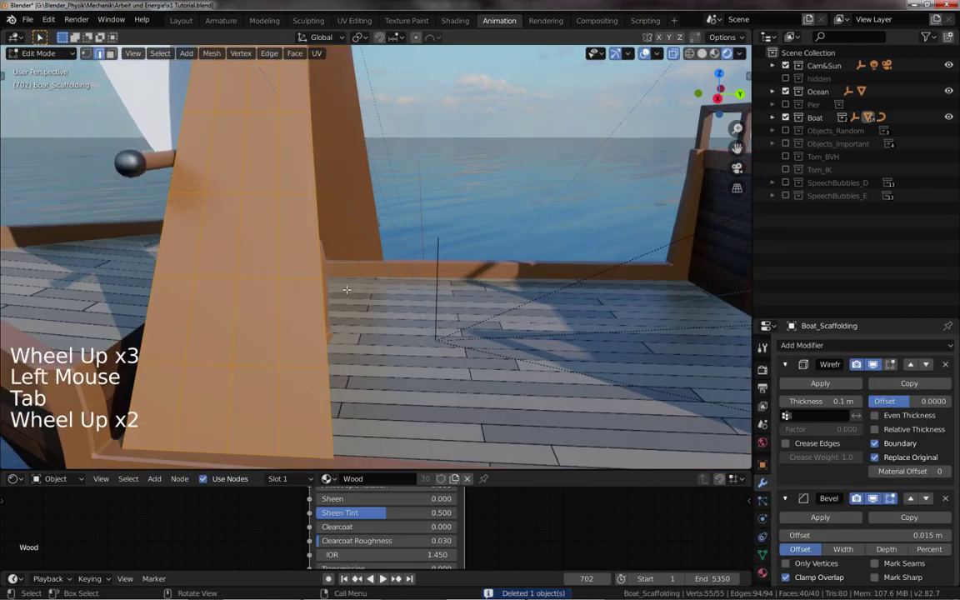
{"action": "middle_click_drag", "start_coordinate": [347, 293], "coordinate": [399, 290], "text": "shift"}
{"action": "scroll", "coordinate": [398, 291], "scroll_direction": "down", "scroll_amount": 2}
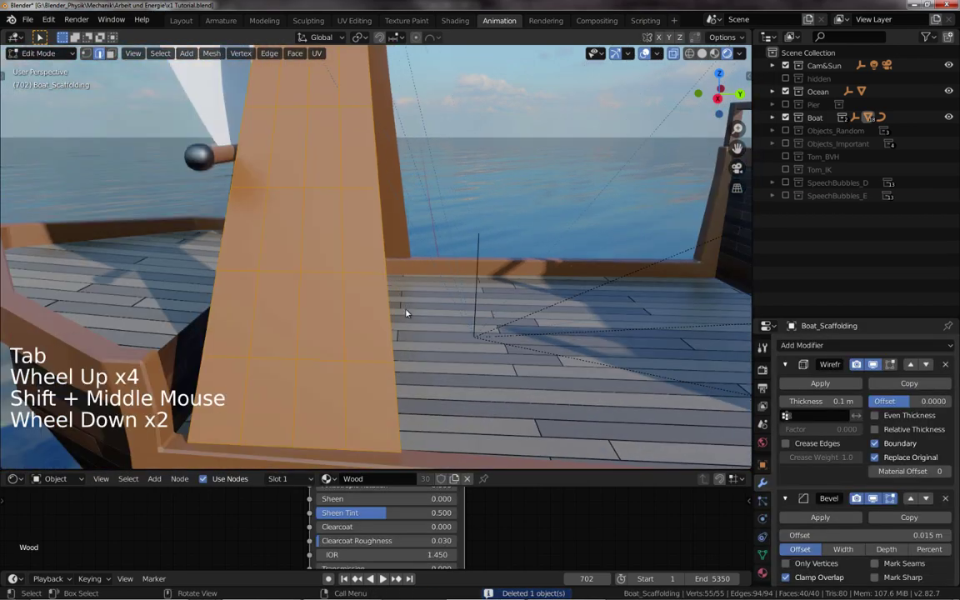
{"action": "key", "text": "Tab"}
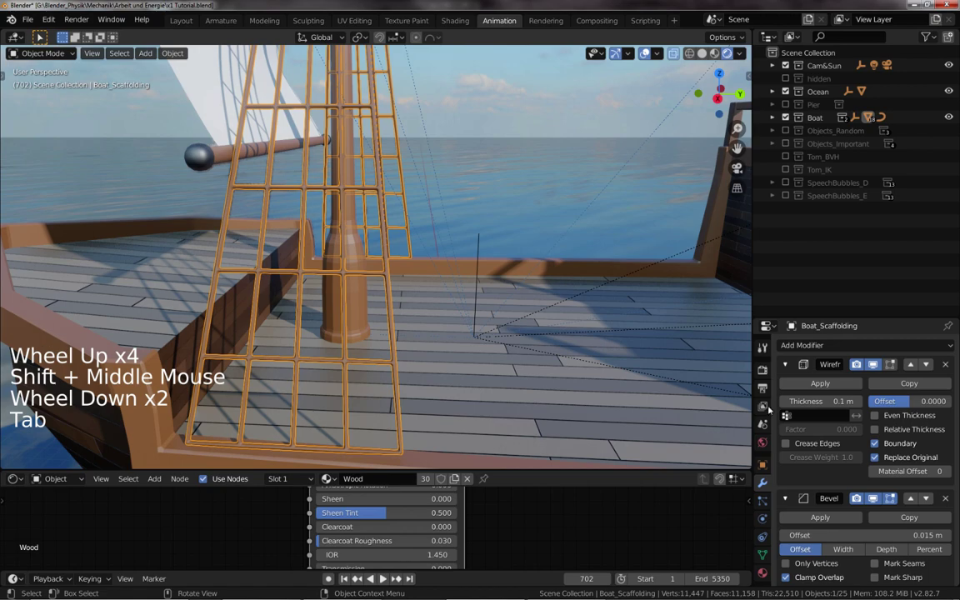
Hide the scaffolding's Bevel modifier in the viewport and set the Wireframe thickness to 0.158 m.
{"action": "left_click", "coordinate": [873, 499]}
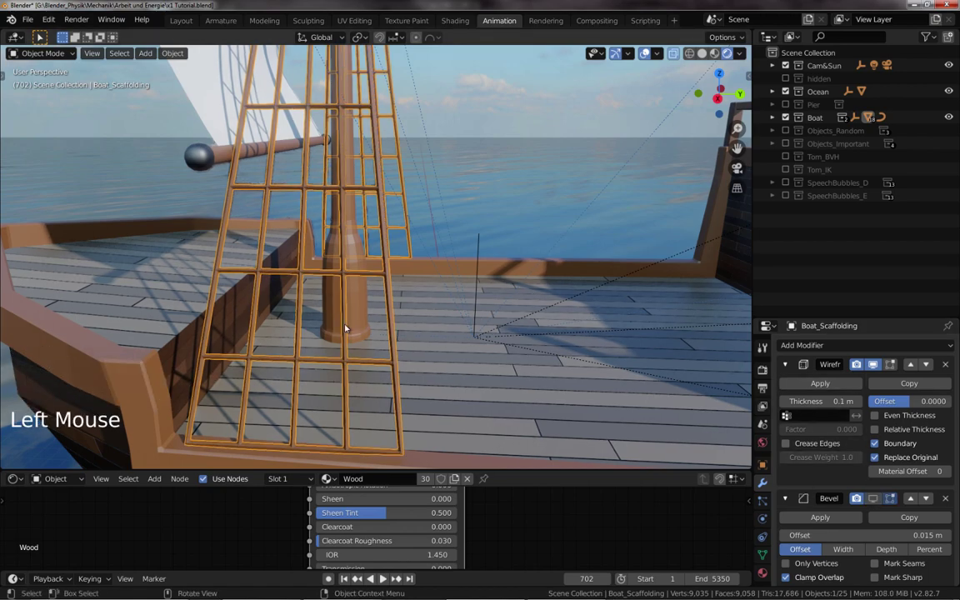
{"action": "scroll", "coordinate": [346, 328], "scroll_direction": "up", "scroll_amount": 3}
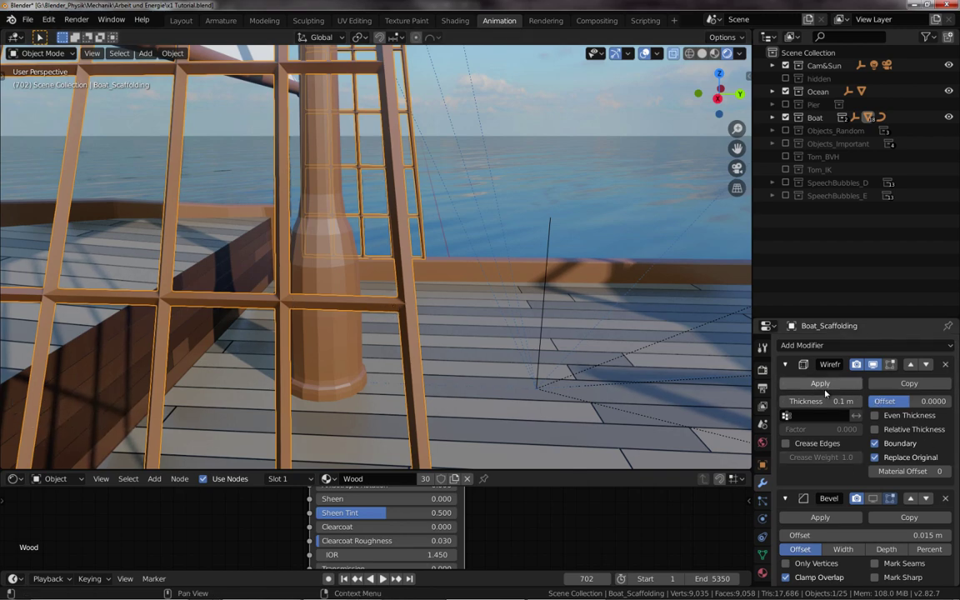
{"action": "left_click_drag", "start_coordinate": [818, 401], "coordinate": [851, 401]}
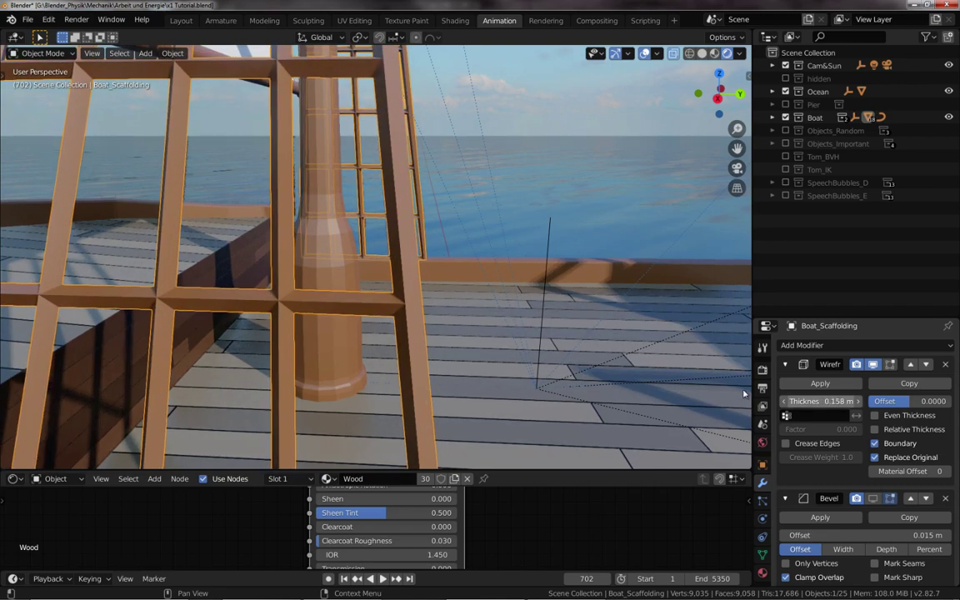
{"action": "scroll", "coordinate": [278, 347], "scroll_direction": "down", "scroll_amount": 6}
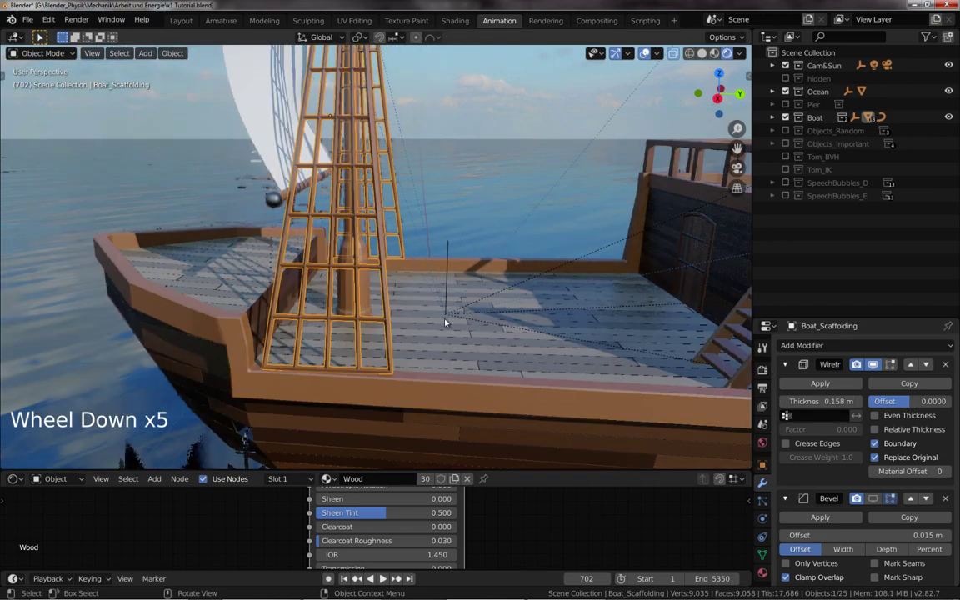
{"action": "scroll", "coordinate": [360, 296], "scroll_direction": "up", "scroll_amount": 3}
{"action": "scroll", "coordinate": [360, 296], "scroll_direction": "up", "scroll_amount": 3}
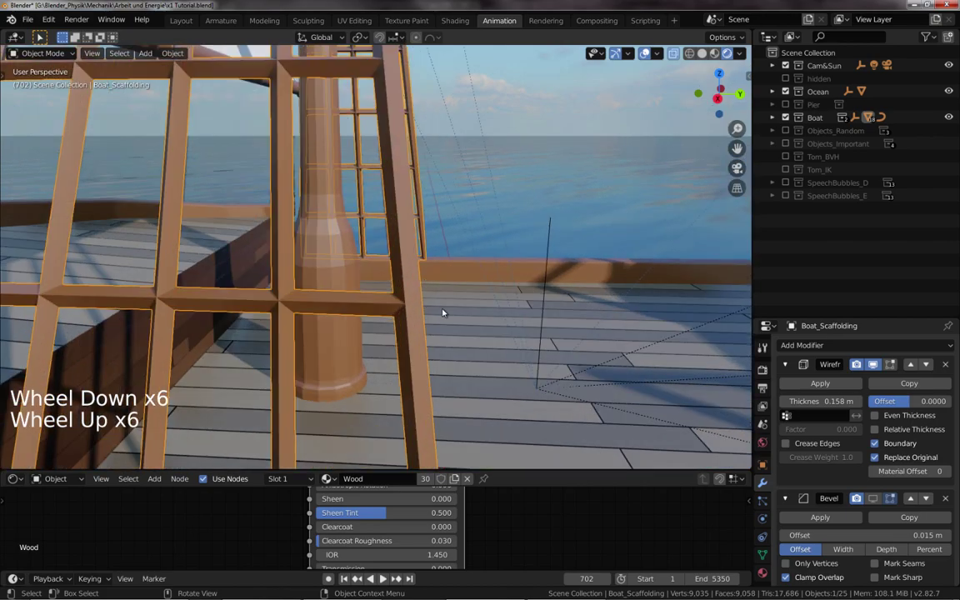
{"action": "scroll", "coordinate": [443, 313], "scroll_direction": "down", "scroll_amount": 7}
{"action": "middle_click_drag", "start_coordinate": [526, 319], "coordinate": [491, 317]}
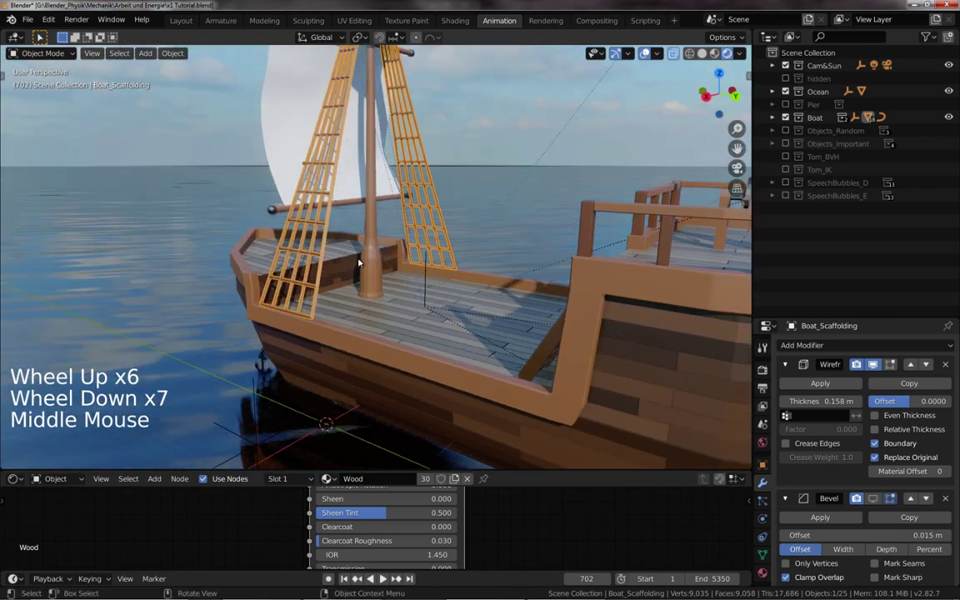
{"action": "scroll", "coordinate": [360, 263], "scroll_direction": "up", "scroll_amount": 3}
{"action": "middle_click_drag", "start_coordinate": [360, 263], "coordinate": [380, 290]}
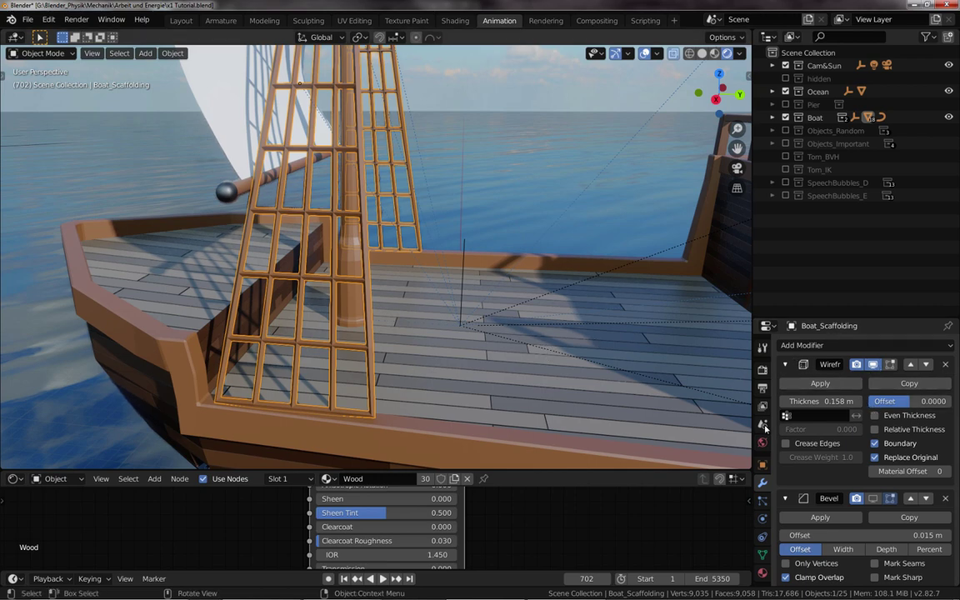
Show the scaffolding's Bevel modifier in the viewport again and set its offset to 0.025 m.
{"action": "left_click", "coordinate": [874, 499]}
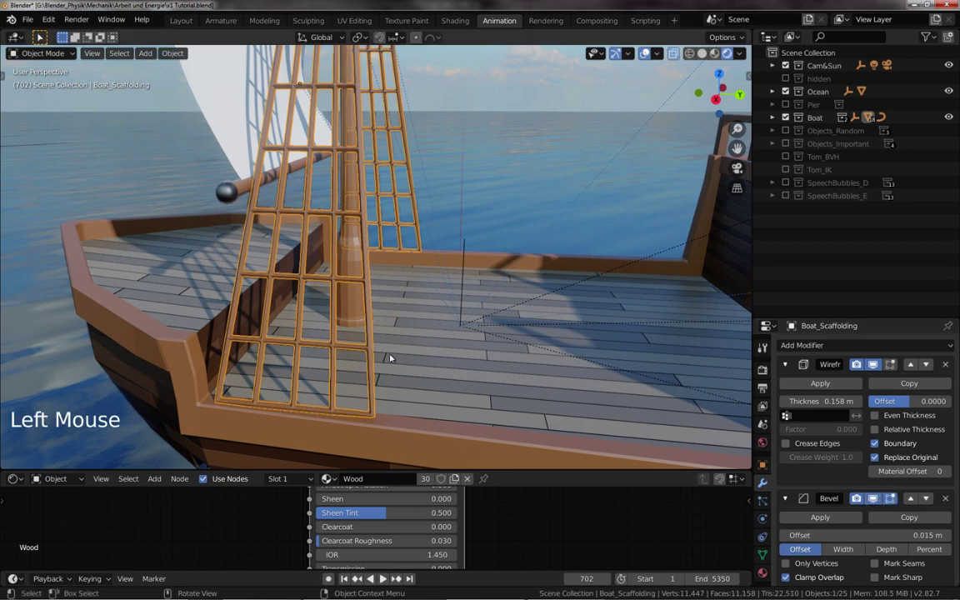
{"action": "scroll", "coordinate": [372, 341], "scroll_direction": "up", "scroll_amount": 4}
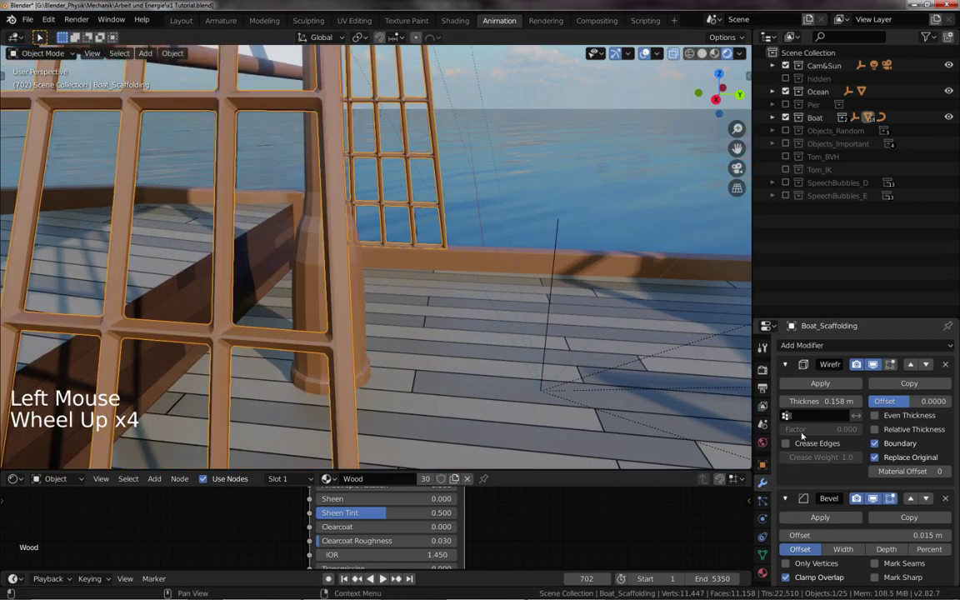
{"action": "scroll", "coordinate": [801, 436], "scroll_direction": "down", "scroll_amount": 2}
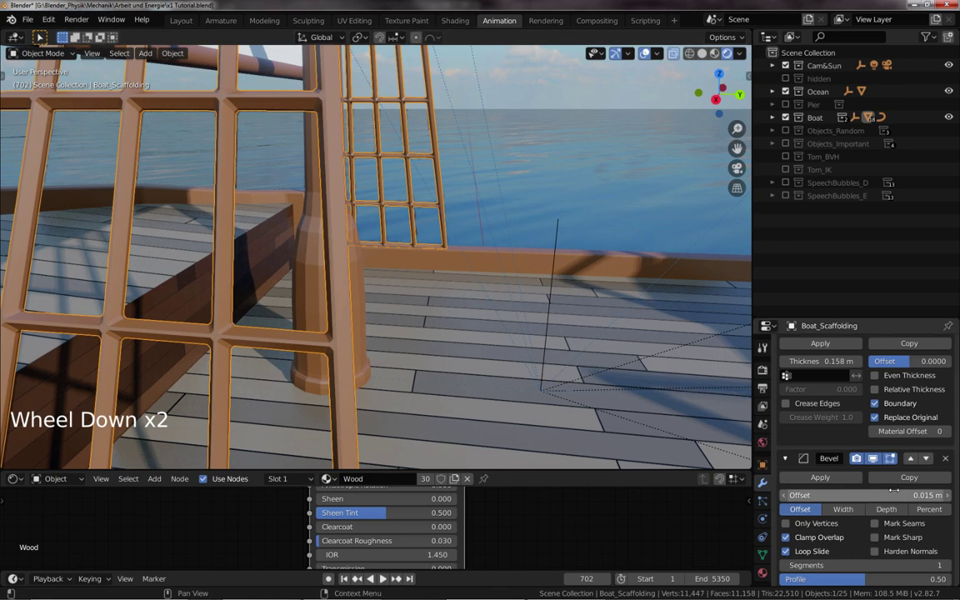
{"action": "left_click_drag", "start_coordinate": [867, 495], "coordinate": [844, 495]}
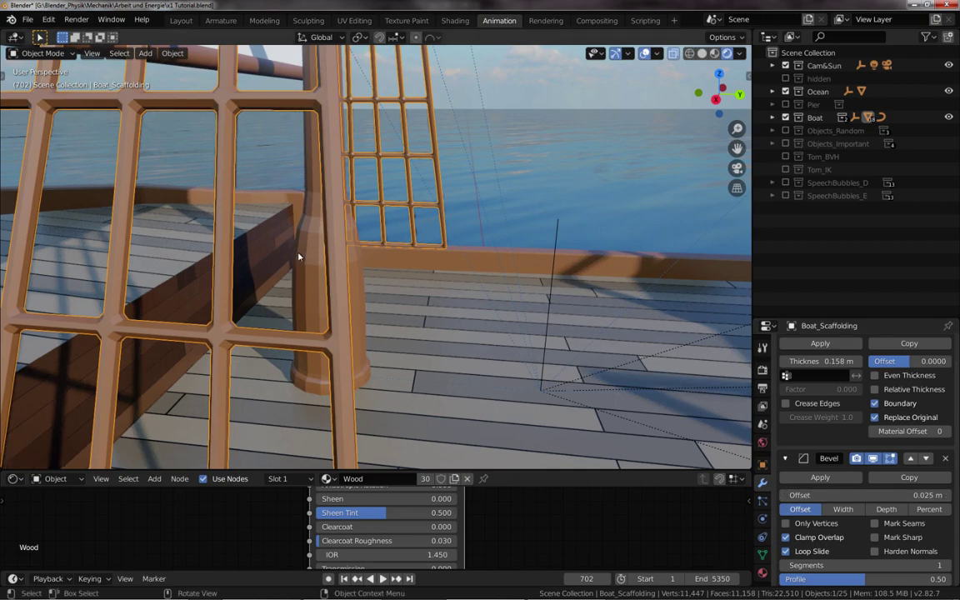
Hide the viewport overlays and examine the thickened rope scaffolding on the whole boat.
{"action": "scroll", "coordinate": [382, 297], "scroll_direction": "down", "scroll_amount": 4}
{"action": "middle_click_drag", "start_coordinate": [382, 297], "coordinate": [396, 296]}
{"action": "scroll", "coordinate": [408, 296], "scroll_direction": "down", "scroll_amount": 2}
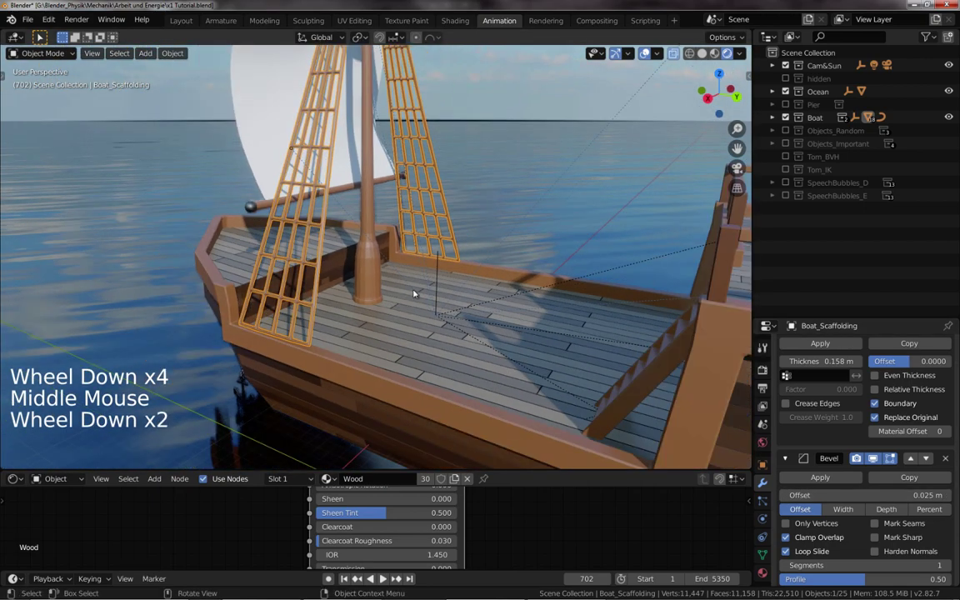
{"action": "scroll", "coordinate": [413, 293], "scroll_direction": "down", "scroll_amount": 2}
{"action": "left_click", "coordinate": [645, 53]}
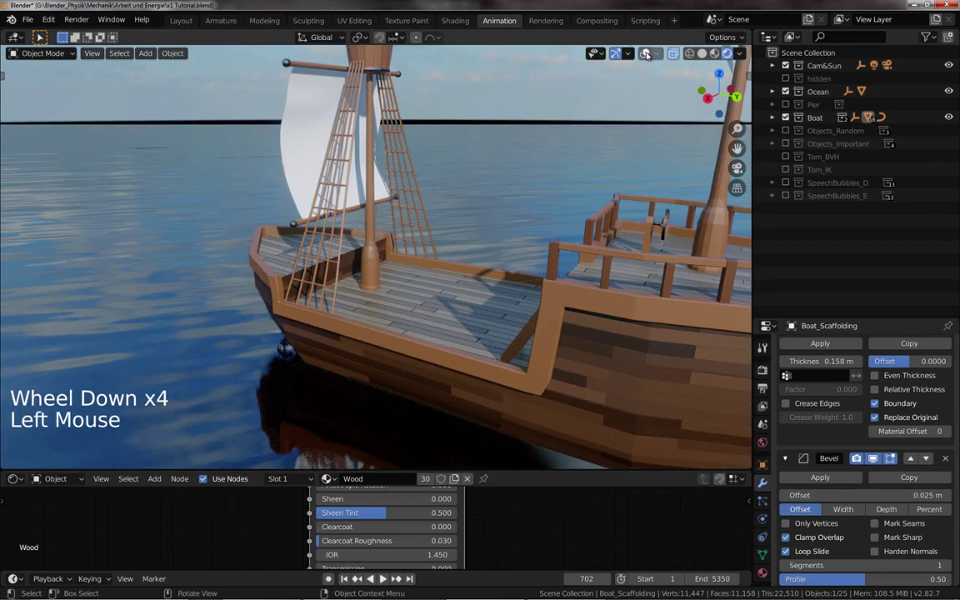
{"action": "mouse_move", "coordinate": [461, 285]}
{"action": "middle_mouse_down"}
{"action": "mouse_move", "coordinate": [449, 272]}
{"action": "mouse_move", "coordinate": [470, 287]}
{"action": "mouse_move", "coordinate": [547, 281]}
{"action": "mouse_move", "coordinate": [456, 287]}
{"action": "mouse_move", "coordinate": [469, 281]}
{"action": "middle_mouse_up"}
{"action": "scroll", "coordinate": [452, 277], "scroll_direction": "down", "scroll_amount": 2}
{"action": "scroll", "coordinate": [364, 261], "scroll_direction": "up", "scroll_amount": 3}
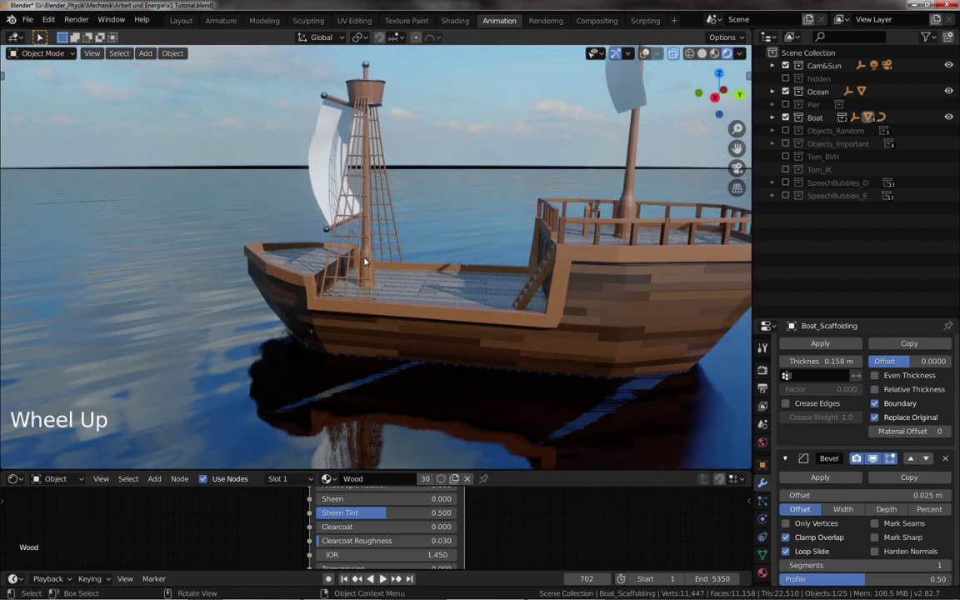
Compare the scaffolding's base mesh in Edit Mode with its wireframe result in Object Mode, without overlays.
{"action": "key", "text": "Tab"}
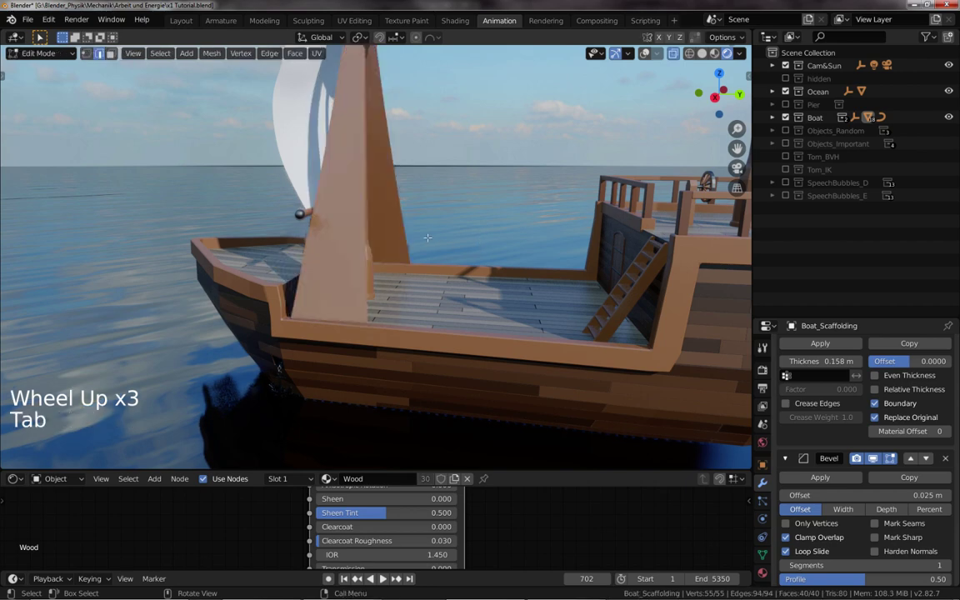
{"action": "key", "text": "Tab"}
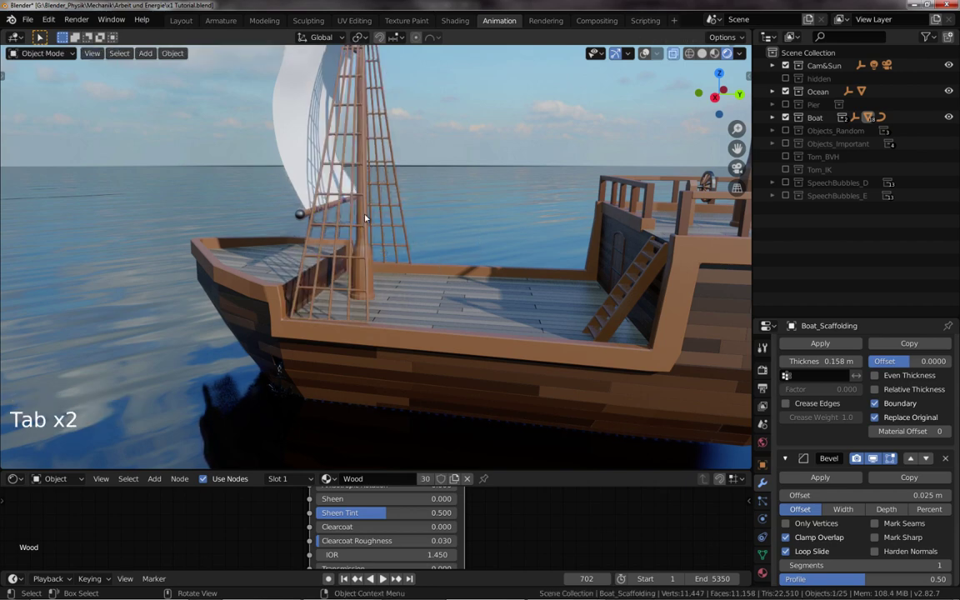
{"action": "middle_click_drag", "start_coordinate": [374, 213], "coordinate": [381, 246]}
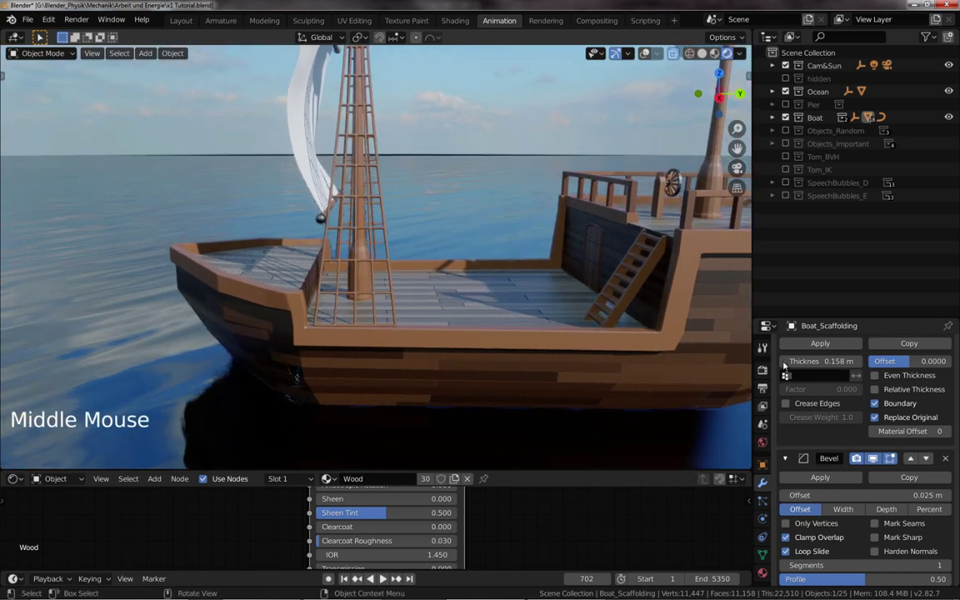
{"action": "mouse_move", "coordinate": [784, 364]}
{"action": "left_mouse_down"}
{"action": "mouse_move", "coordinate": [740, 364]}
{"action": "mouse_move", "coordinate": [832, 364]}
{"action": "mouse_move", "coordinate": [792, 364]}
{"action": "left_mouse_up"}
Select the sail on the front mast, frame it in the view and briefly check it in Edit Mode.
{"action": "middle_click_drag", "start_coordinate": [367, 225], "coordinate": [333, 153]}
{"action": "left_click", "coordinate": [333, 153]}
{"action": "middle_click_drag", "start_coordinate": [367, 196], "coordinate": [332, 244]}
{"action": "key", "text": "KP_Decimal"}
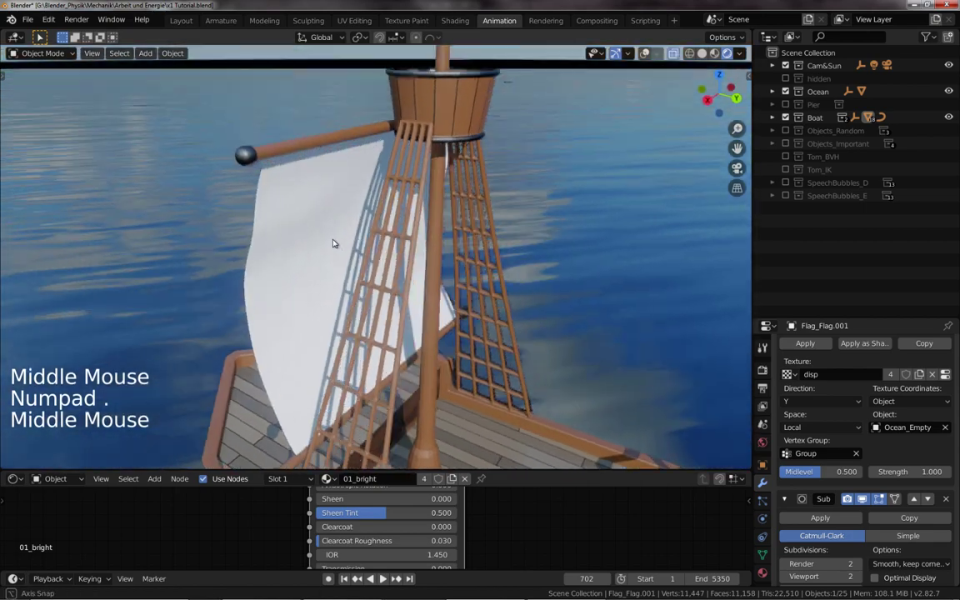
{"action": "key", "text": "Tab"}
{"action": "key", "text": "Tab"}
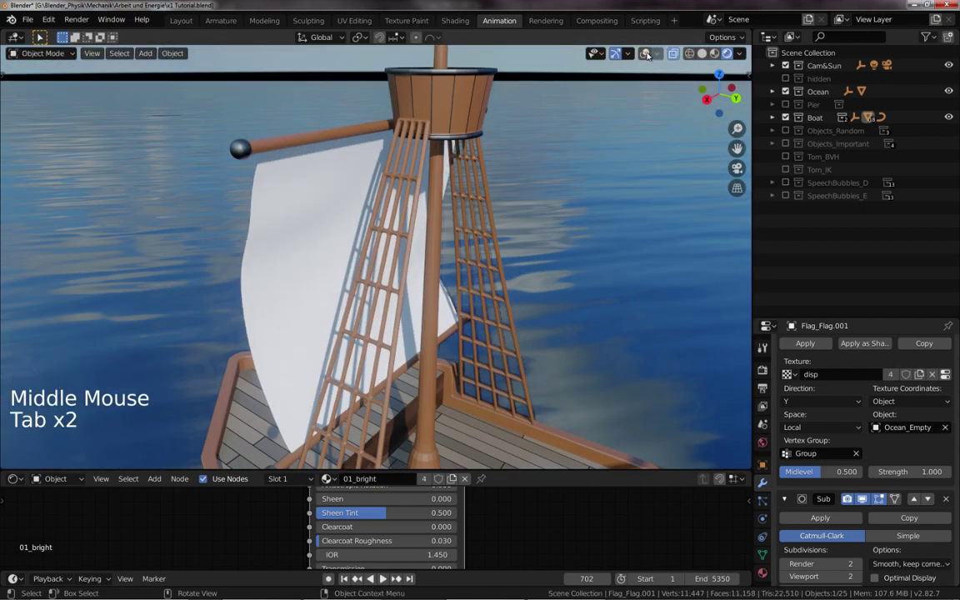
Turn the viewport overlays back on and inspect the sail's mesh in Edit Mode before returning to Object Mode.
{"action": "left_click", "coordinate": [354, 215]}
{"action": "key", "text": "Tab"}
{"action": "middle_click_drag", "start_coordinate": [327, 231], "coordinate": [349, 248]}
{"action": "key", "text": "Tab"}
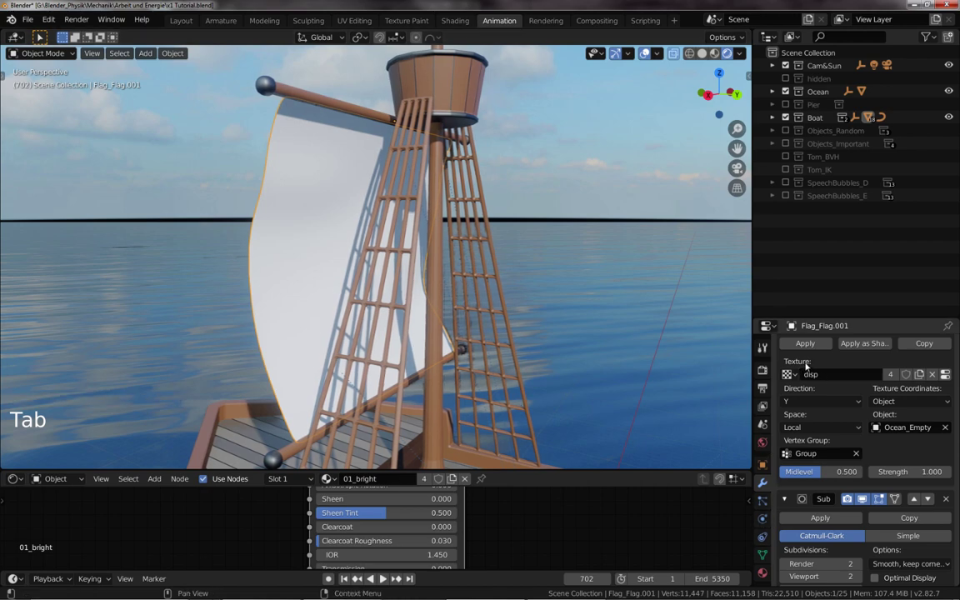
Review the sail's Displace modifier and its vertex group, checking the selected sail vertices in Edit Mode with vertex selection.
{"action": "scroll", "coordinate": [806, 366], "scroll_direction": "up", "scroll_amount": 3}
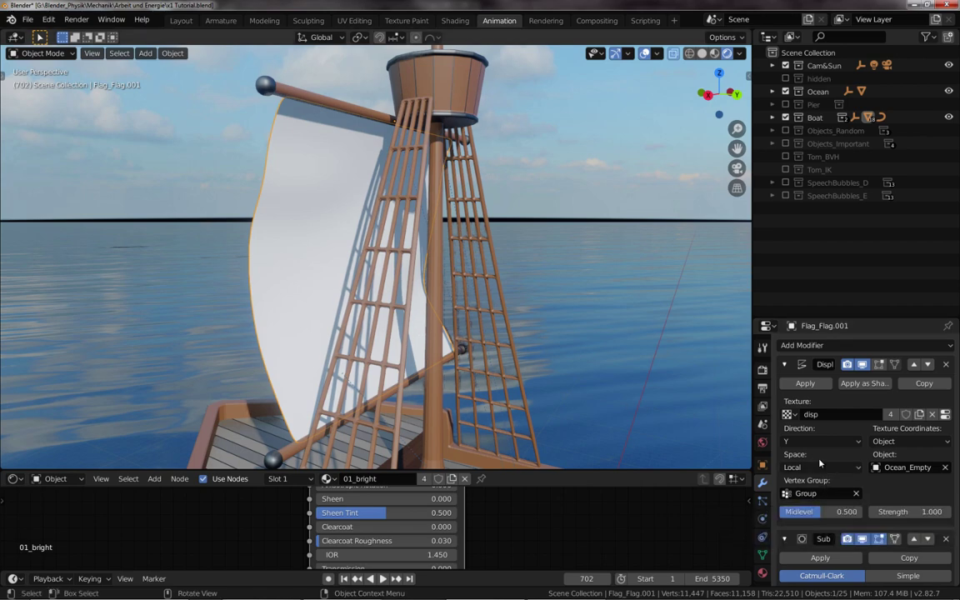
{"action": "left_click", "coordinate": [763, 554]}
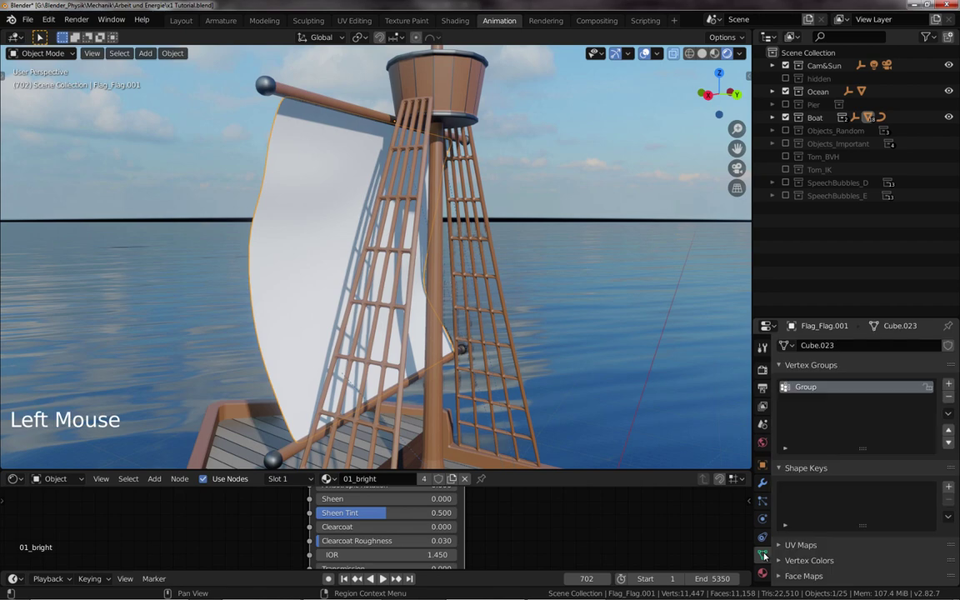
{"action": "key", "text": "Tab"}
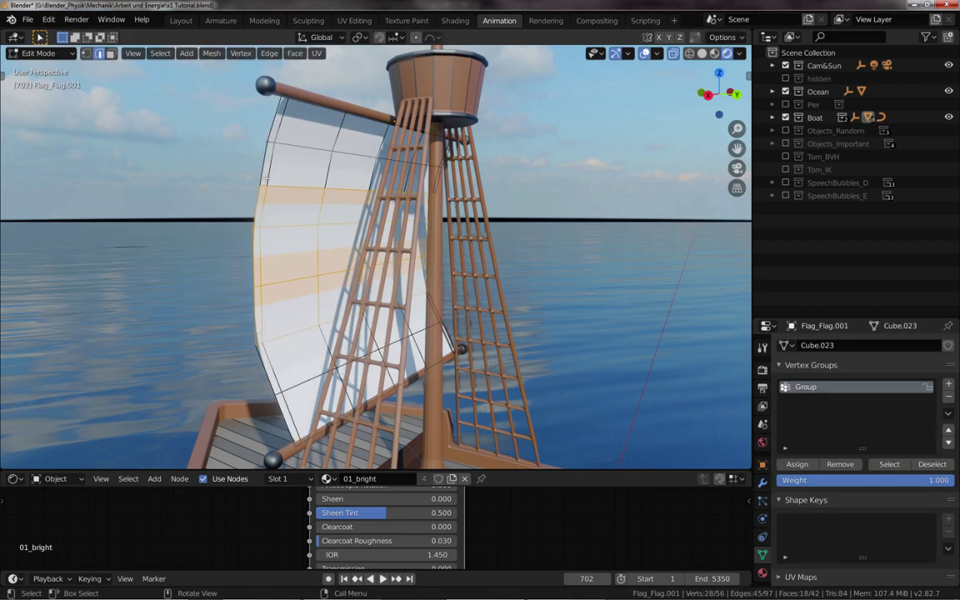
{"action": "key", "text": "1"}
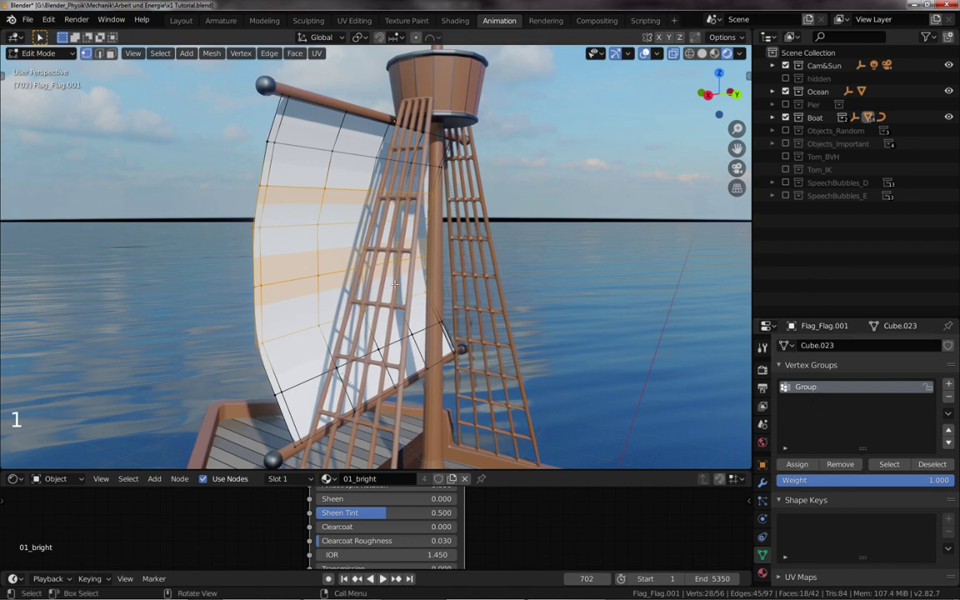
{"action": "left_click", "coordinate": [763, 483]}
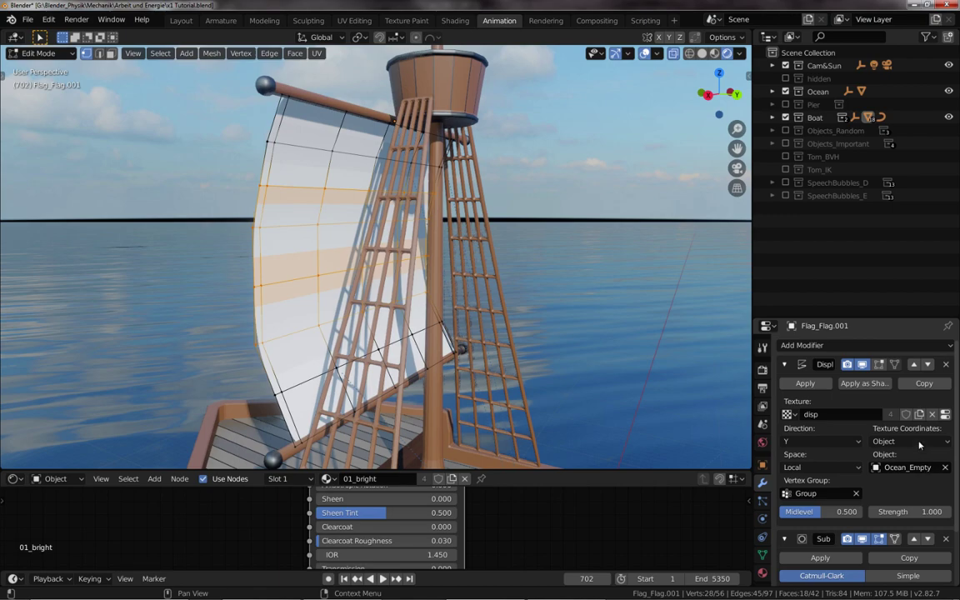
Play the animation from Object Mode with Ocean_Empty selected, watch the front sail billow, and cancel playback.
{"action": "key", "text": "Tab"}
{"action": "middle_click_drag", "start_coordinate": [495, 326], "coordinate": [629, 277]}
{"action": "key", "text": "space"}
{"action": "left_click", "coordinate": [615, 250]}
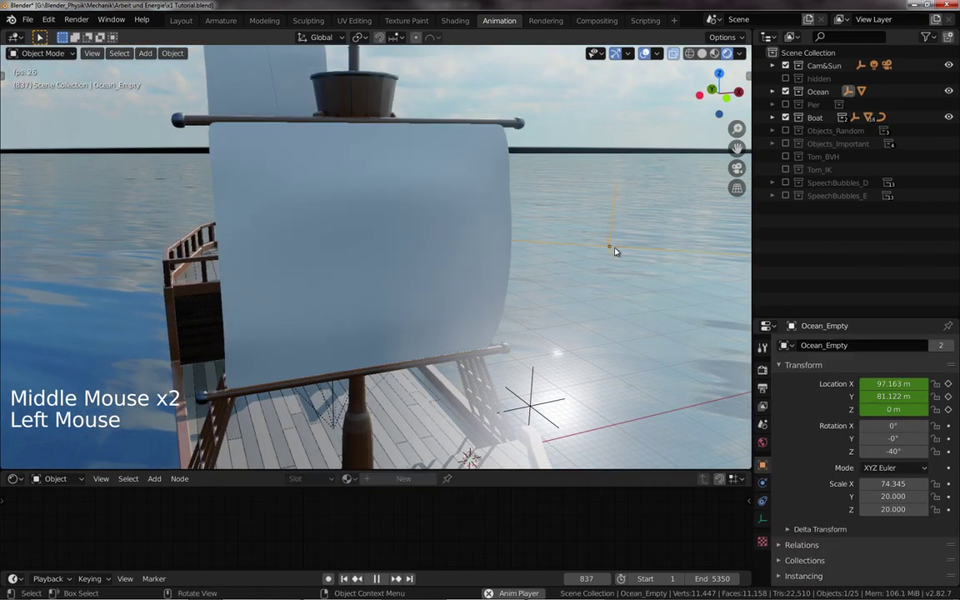
{"action": "middle_click_drag", "start_coordinate": [659, 298], "coordinate": [654, 292]}
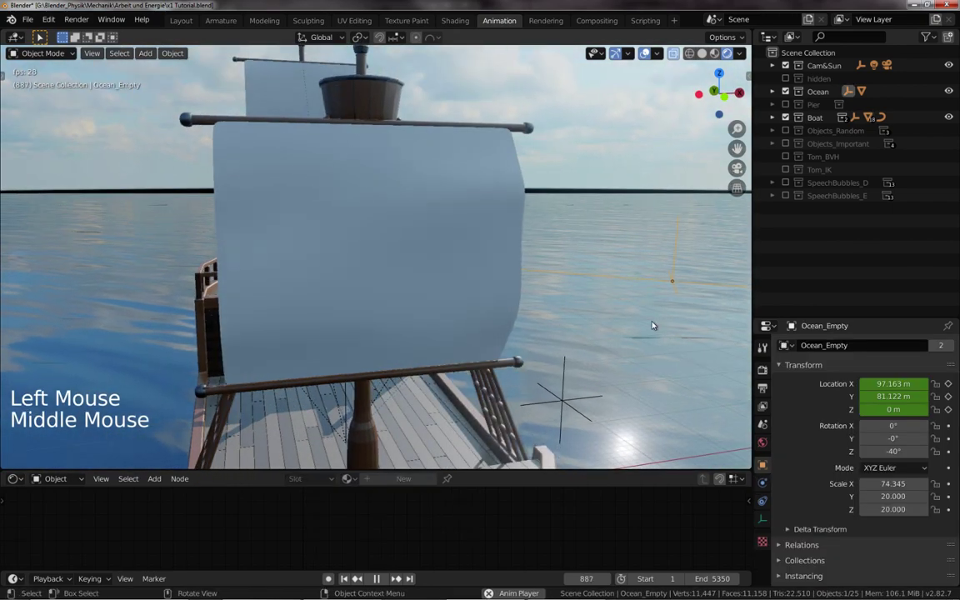
{"action": "scroll", "coordinate": [668, 387], "scroll_direction": "up", "scroll_amount": 2}
{"action": "middle_click_drag", "start_coordinate": [668, 387], "coordinate": [618, 379]}
{"action": "middle_click_drag", "start_coordinate": [692, 346], "coordinate": [694, 337]}
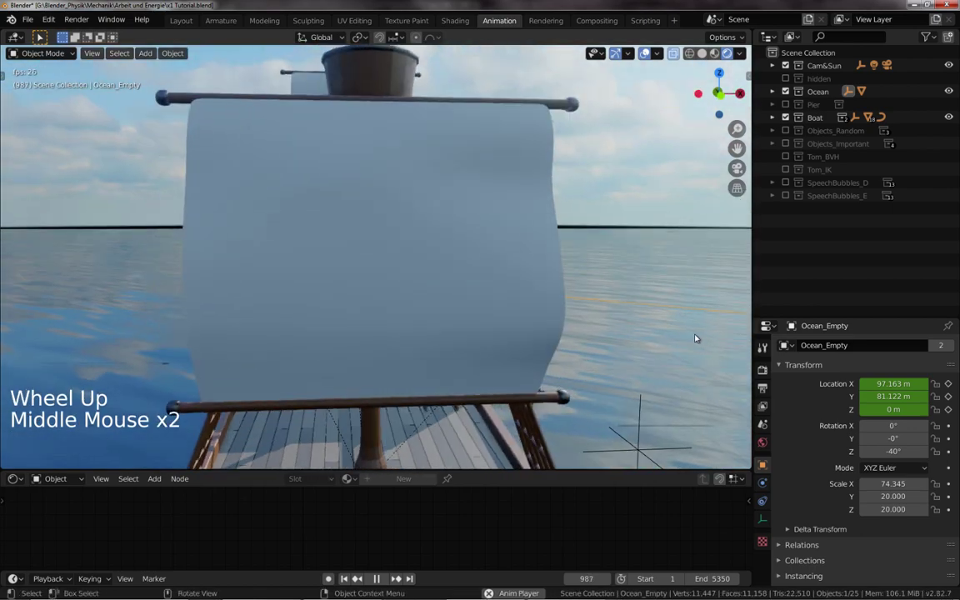
{"action": "key", "text": "Escape"}
Reselect the front sail and review the object-based texture coordinates of its Displace modifier.
{"action": "left_click", "coordinate": [537, 285]}
{"action": "middle_click_drag", "start_coordinate": [594, 319], "coordinate": [491, 325]}
{"action": "scroll", "coordinate": [484, 326], "scroll_direction": "down", "scroll_amount": 2}
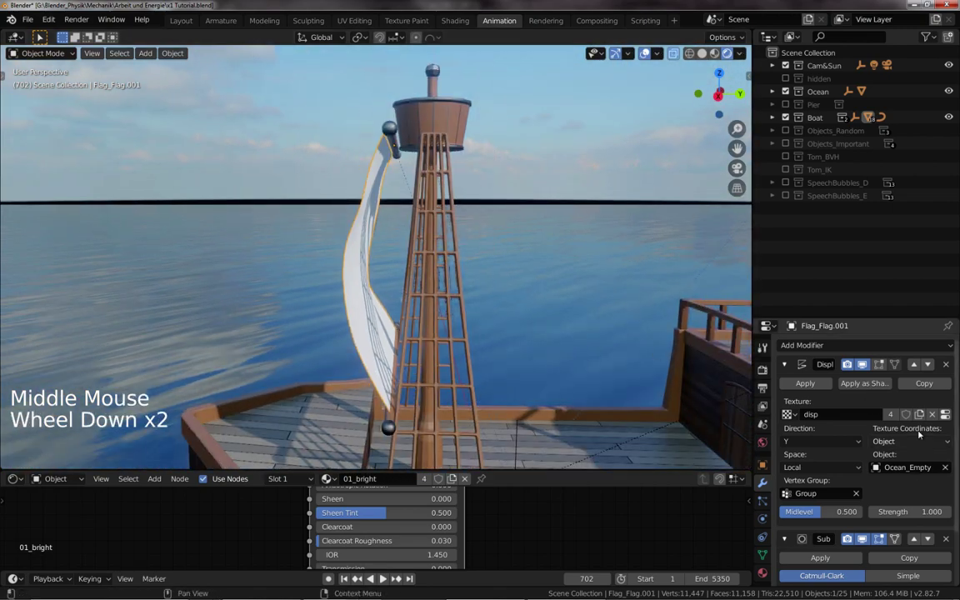
{"action": "middle_click_drag", "start_coordinate": [441, 277], "coordinate": [392, 278]}
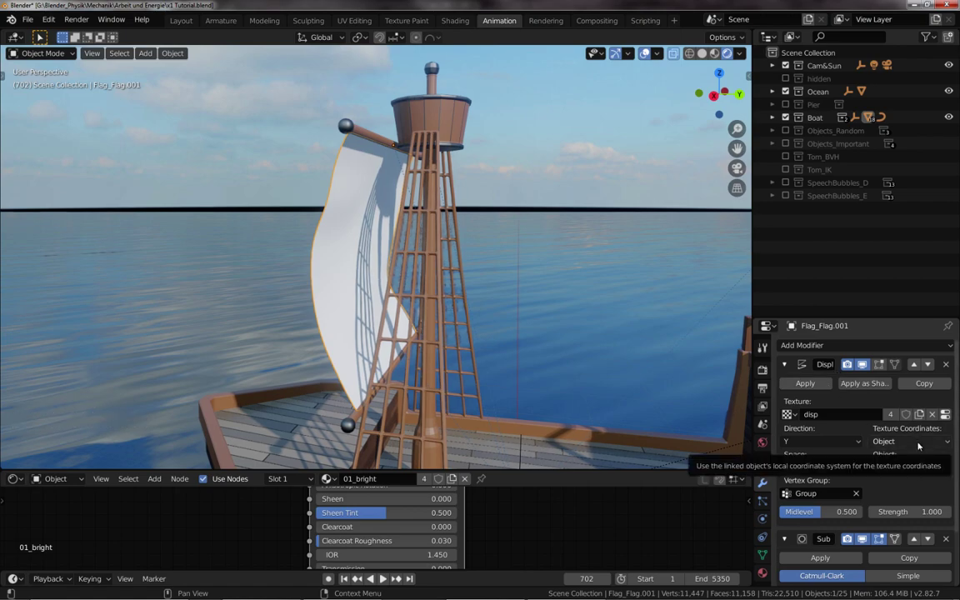
Play the animation and enable the sail's Displace modifier in Edit Mode and on the editing cage.
{"action": "middle_click_drag", "start_coordinate": [508, 356], "coordinate": [543, 317]}
{"action": "key", "text": "space"}
{"action": "left_click", "coordinate": [879, 364]}
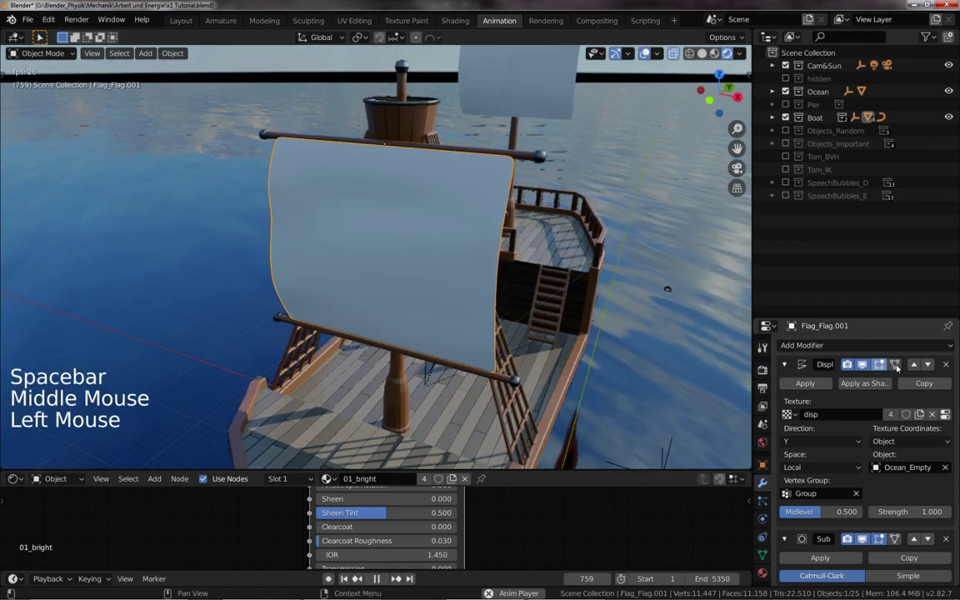
{"action": "left_click", "coordinate": [894, 365]}
Watch the sail's mesh deform in Edit Mode during playback, and view the whole animated boat in Object Mode.
{"action": "key", "text": "Tab"}
{"action": "middle_click", "coordinate": [546, 316]}
{"action": "middle_click_drag", "start_coordinate": [547, 316], "coordinate": [514, 331]}
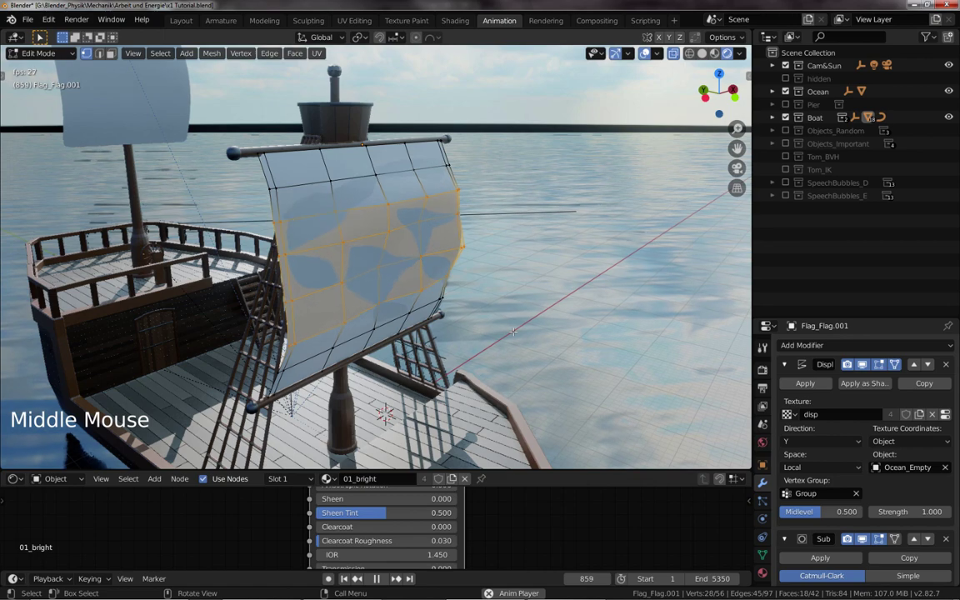
{"action": "middle_click_drag", "start_coordinate": [513, 332], "coordinate": [418, 342]}
{"action": "key", "text": "Tab"}
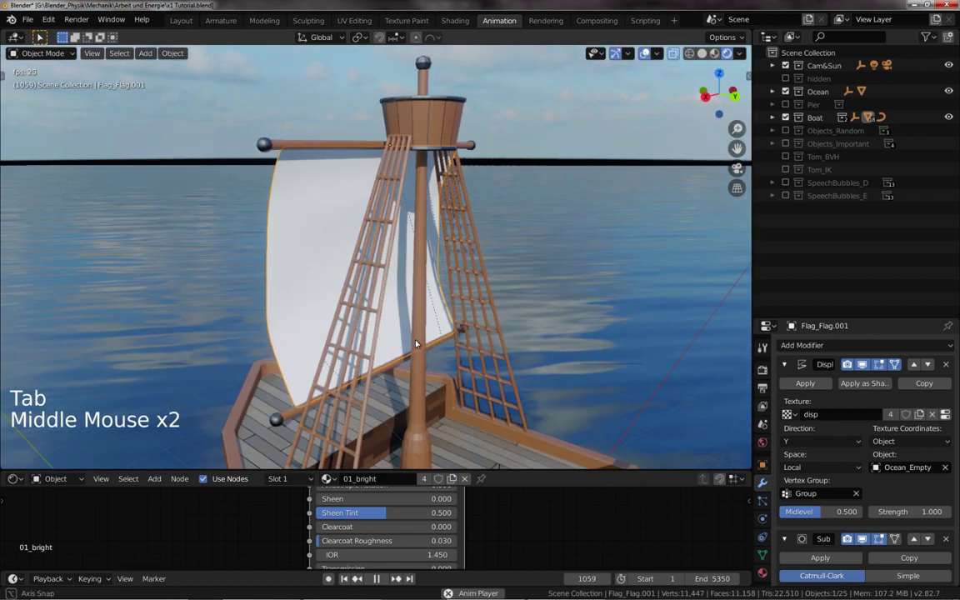
{"action": "scroll", "coordinate": [442, 343], "scroll_direction": "down", "scroll_amount": 5}
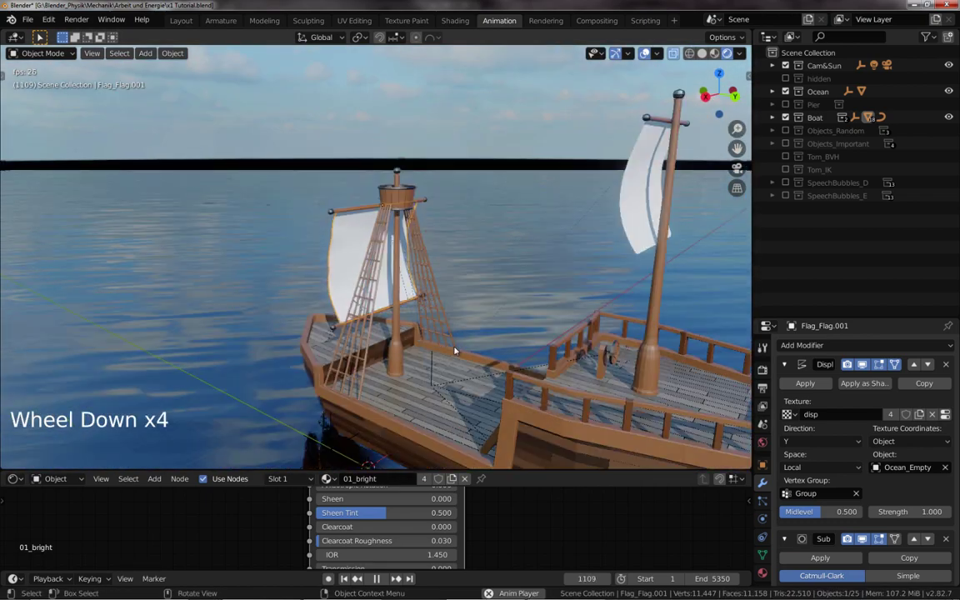
{"action": "middle_click_drag", "start_coordinate": [454, 347], "coordinate": [575, 376]}
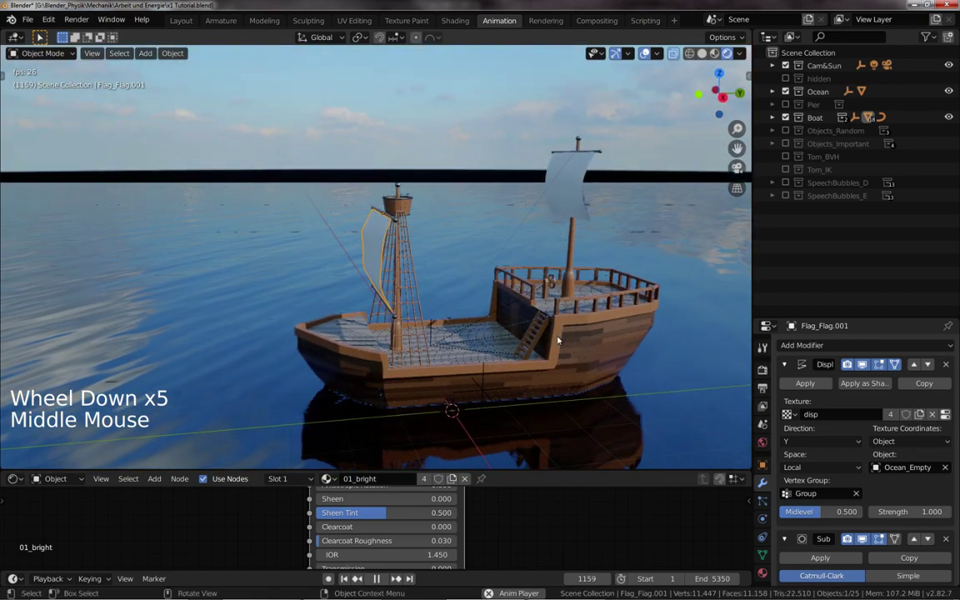